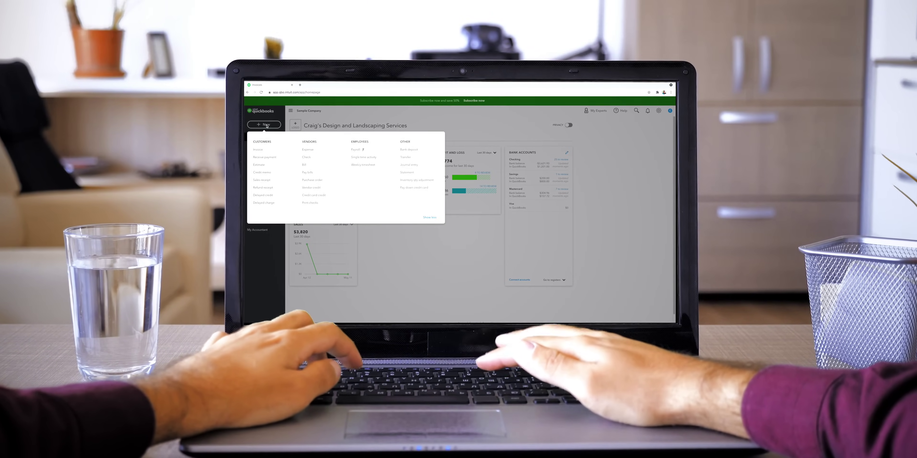
Follow the geni.us free-trial and discount link in the video description to the QuickBooks pricing page
click(307, 149)
click(373, 206)
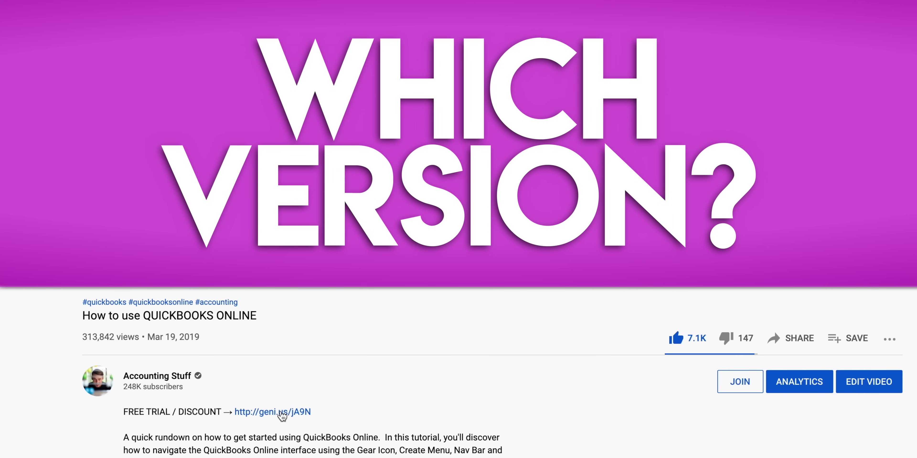
click(282, 413)
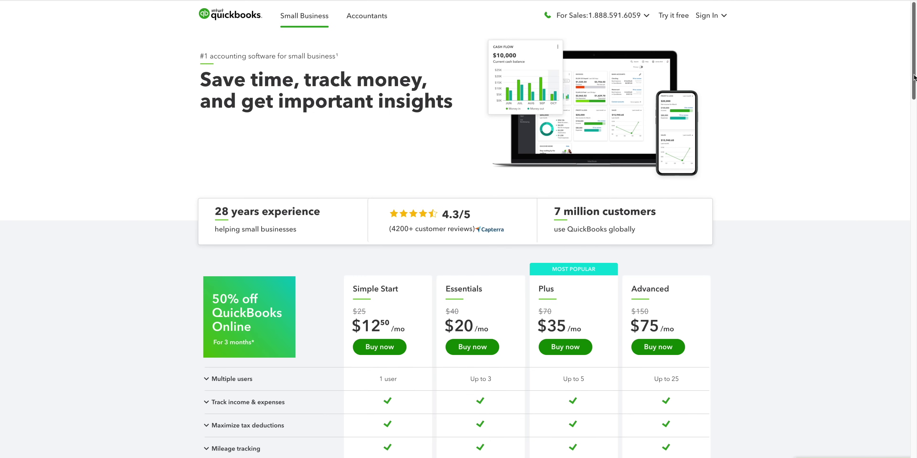
scroll(913, 76, down, 7)
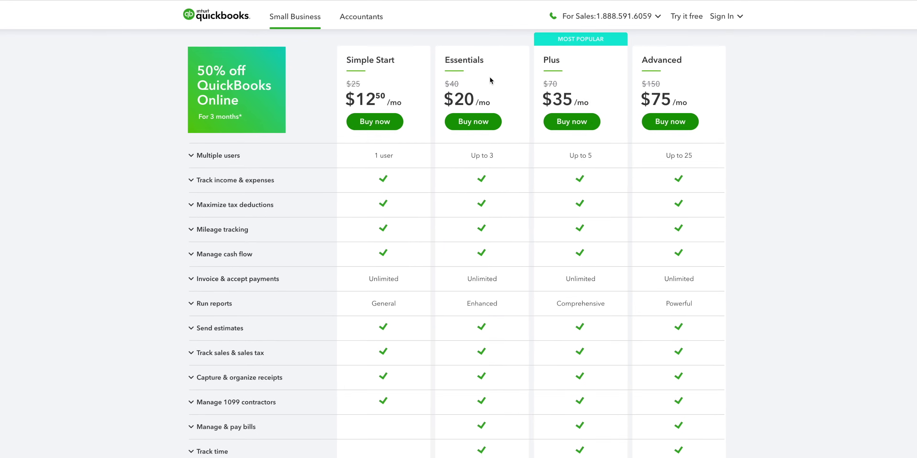
scroll(812, 119, down, 6)
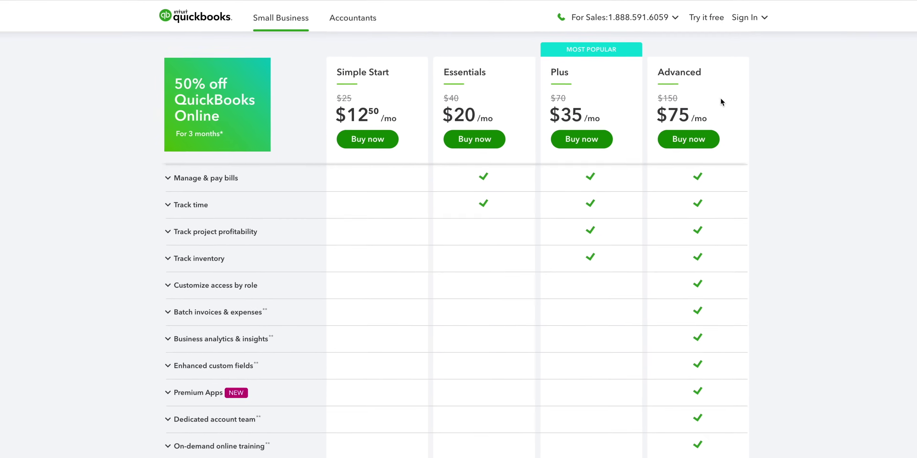
scroll(746, 179, up, 10)
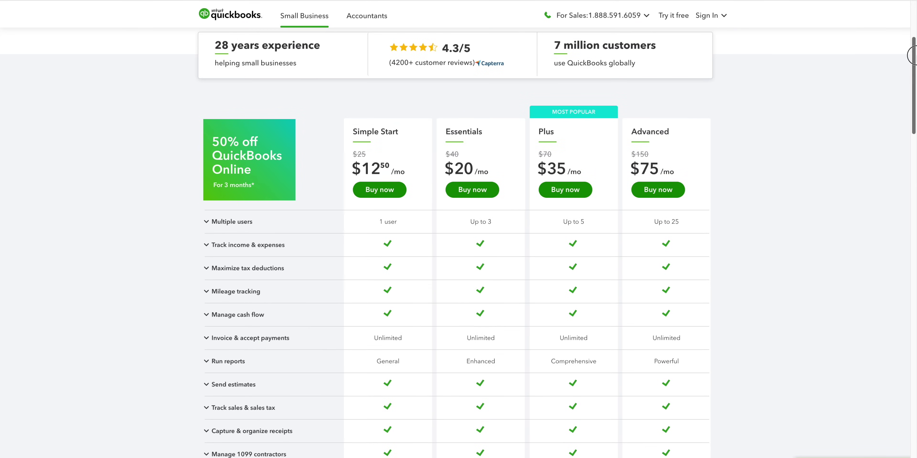
scroll(685, 218, down, 10)
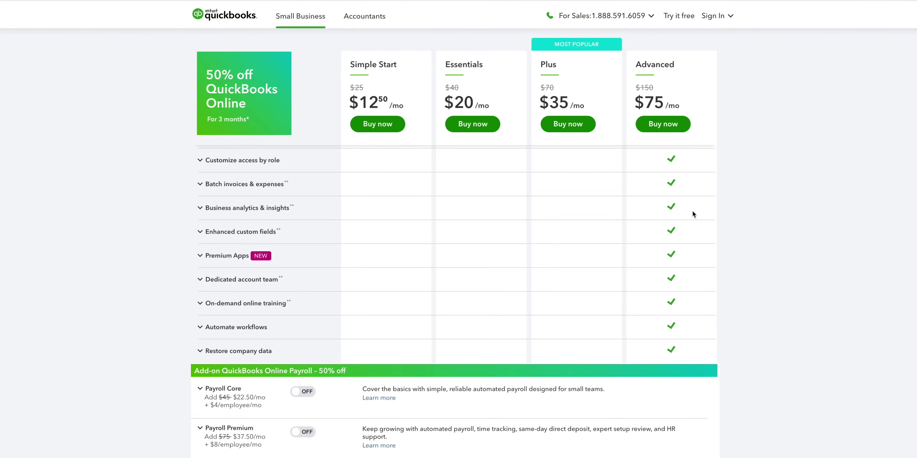
drag(910, 183, 911, 106)
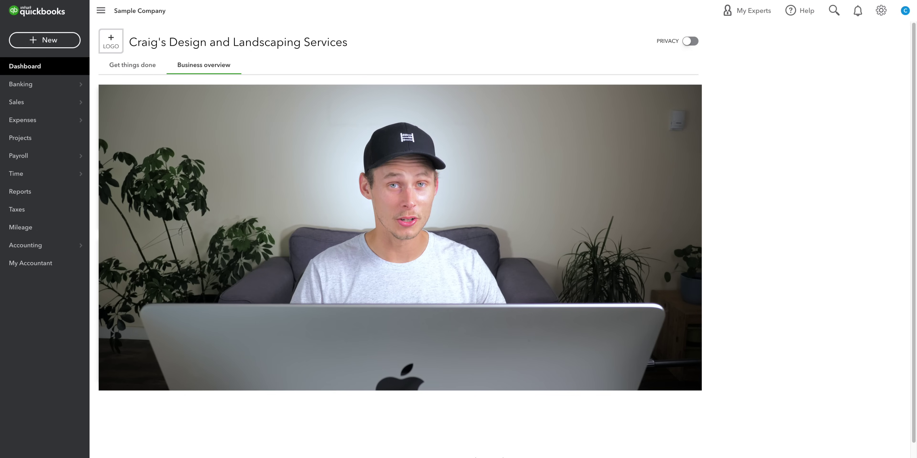
Collapse and re-expand the sidebar, then turn privacy mode on to hide the financial figures
click(101, 10)
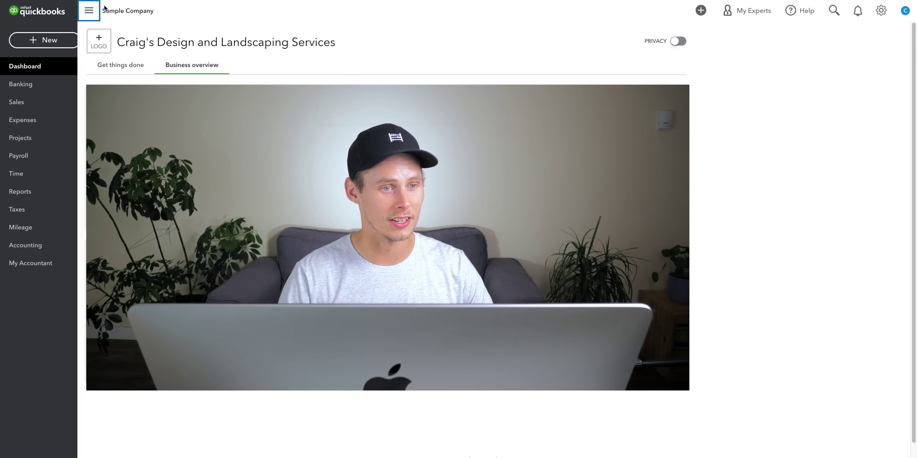
click(11, 11)
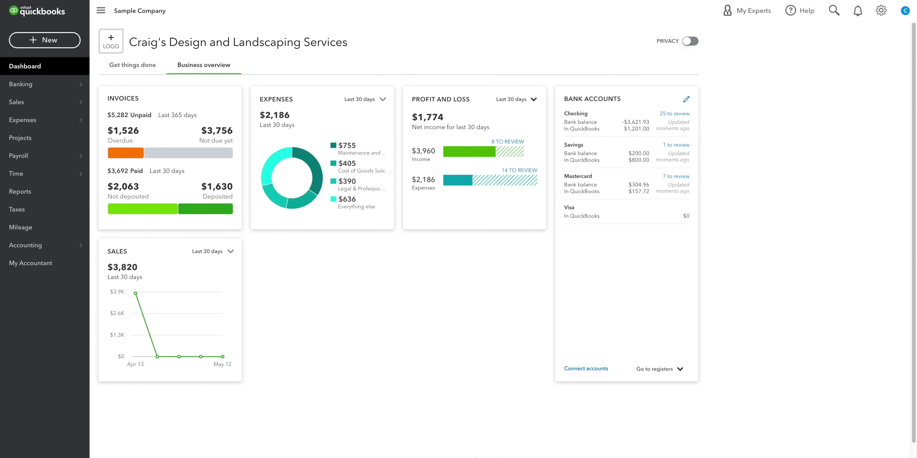
click(689, 40)
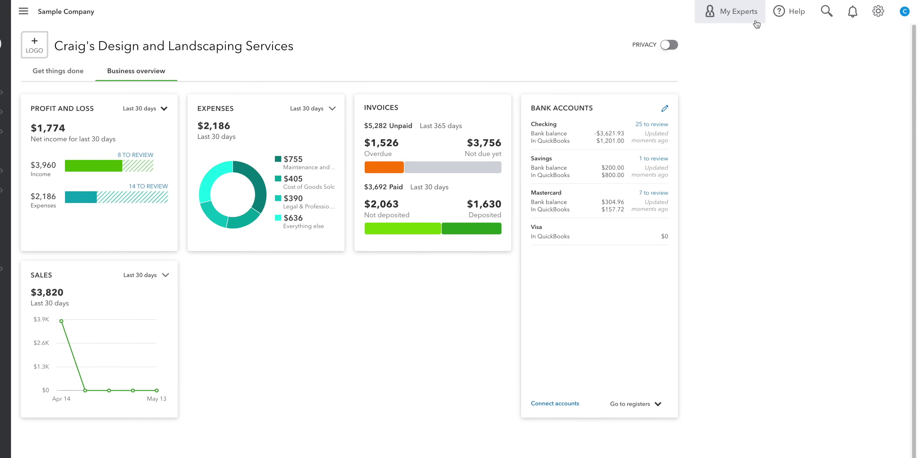
View the My Accountant invite page under My Experts, then return to the Dashboard
click(756, 23)
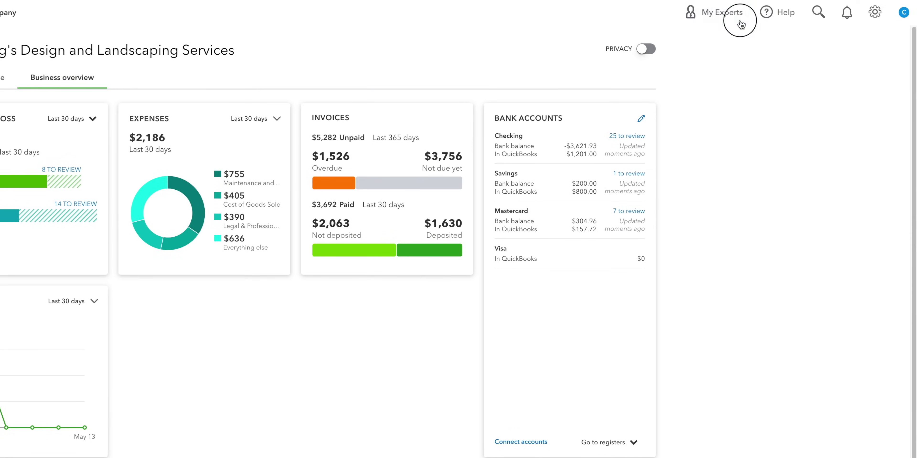
click(476, 183)
text(Your Acco)
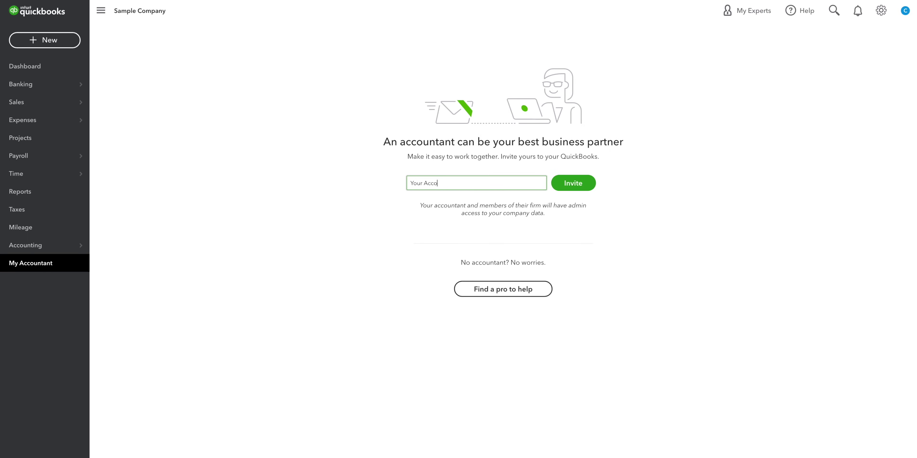
text(untant's Email)
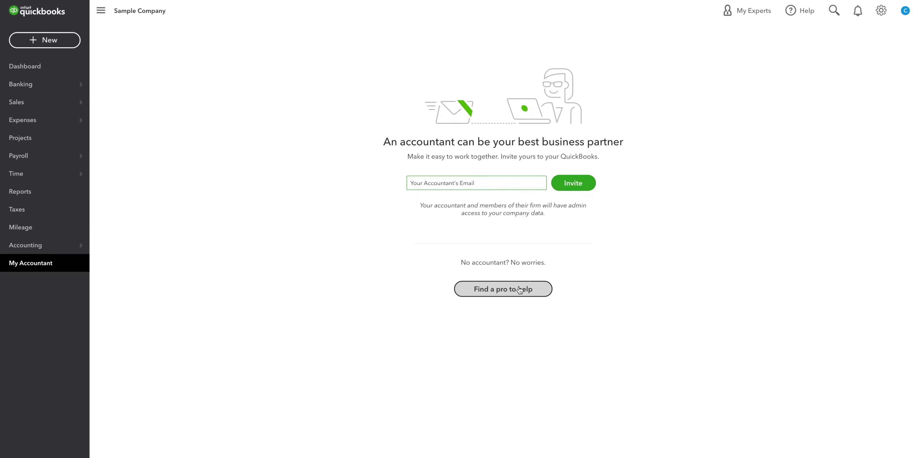
click(25, 66)
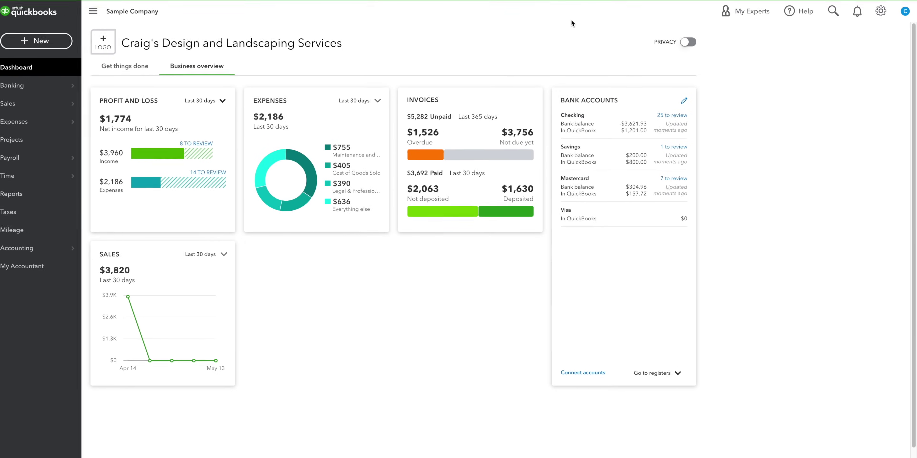
Try the Help assistant's Talk to a human and Search options, then open transaction search
click(798, 11)
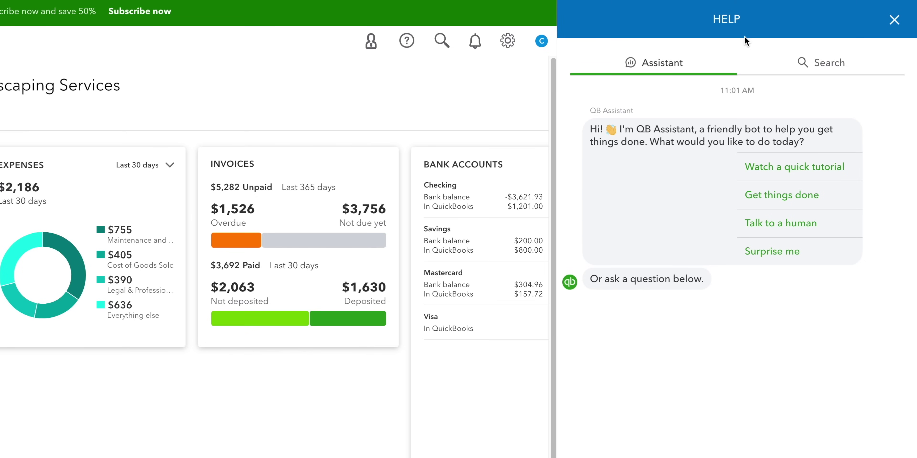
click(804, 223)
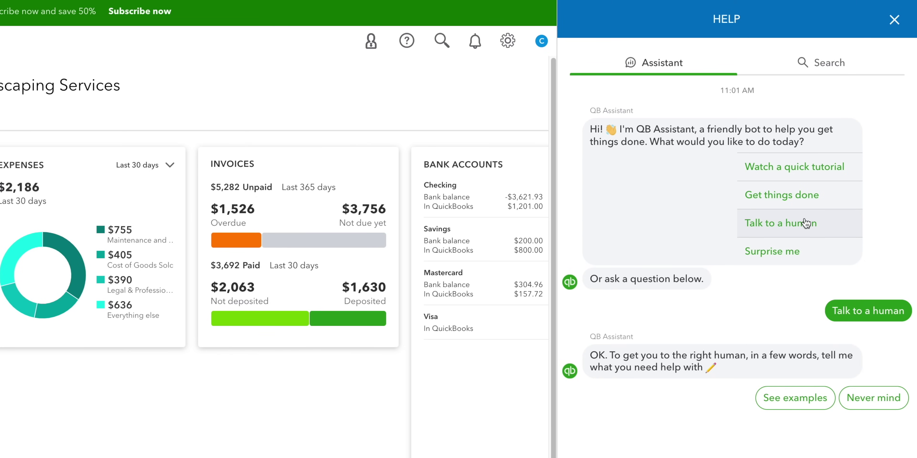
click(789, 62)
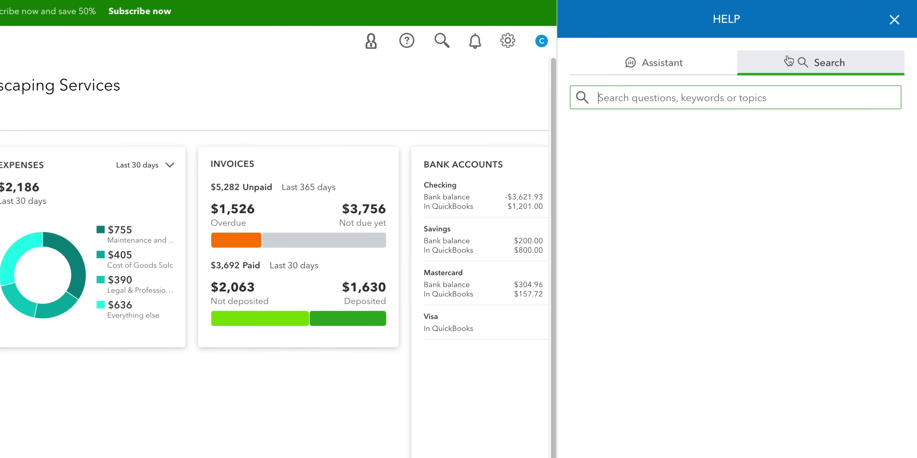
click(893, 19)
click(805, 14)
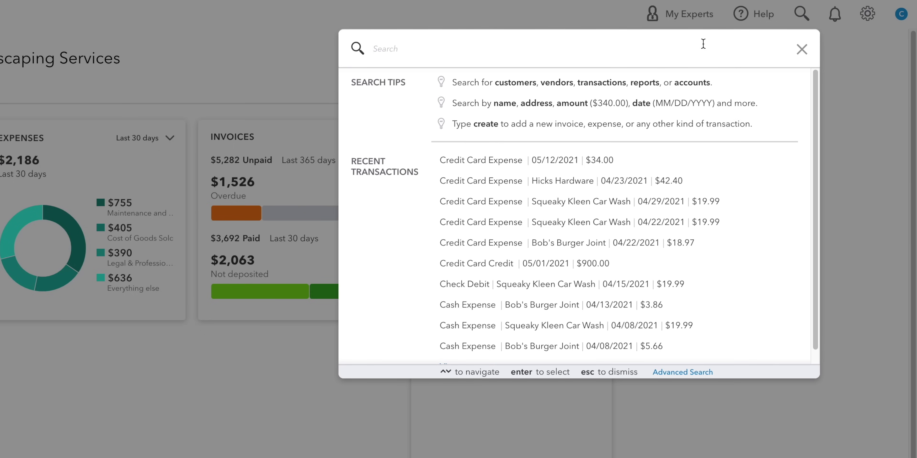
Search for 'Hicks' to see the Hicks Hardware results, then close search and open the gear menu
text(Hicks)
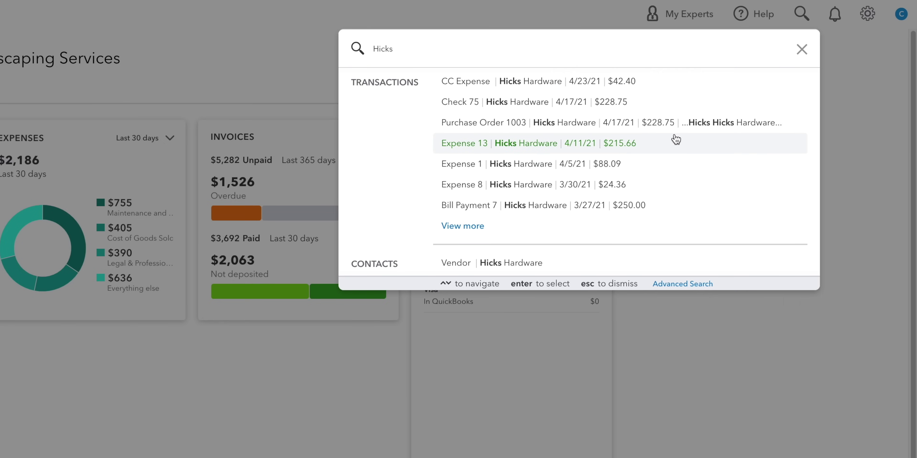
click(801, 51)
click(867, 14)
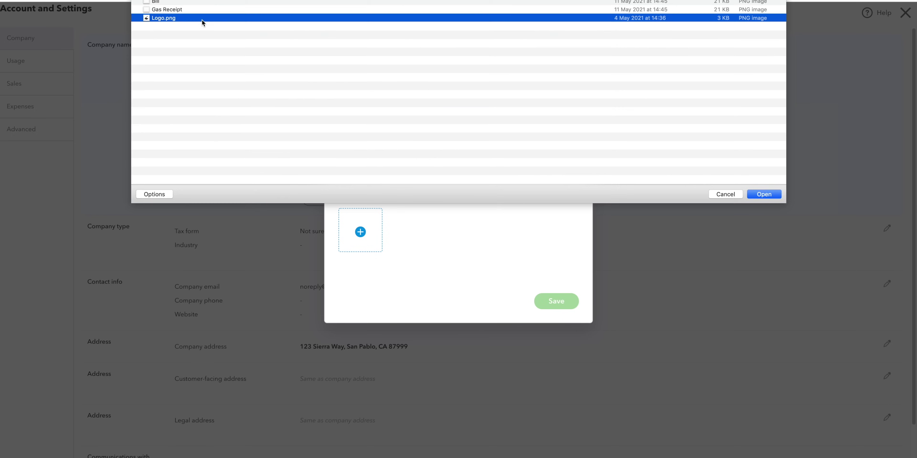
Upload Logo.png as the company logo and rename the company 'James's Design and Landscaping Services'
double_click(202, 20)
click(552, 301)
click(376, 99)
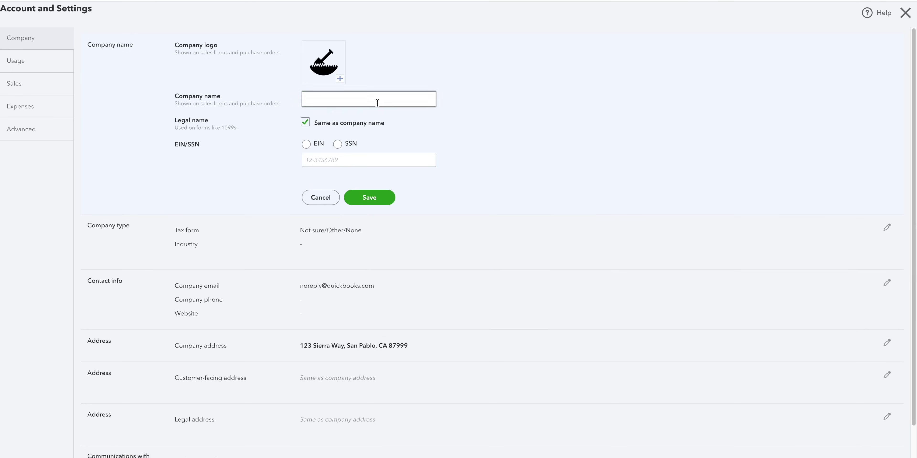
text(James's Design and Landscaping Services)
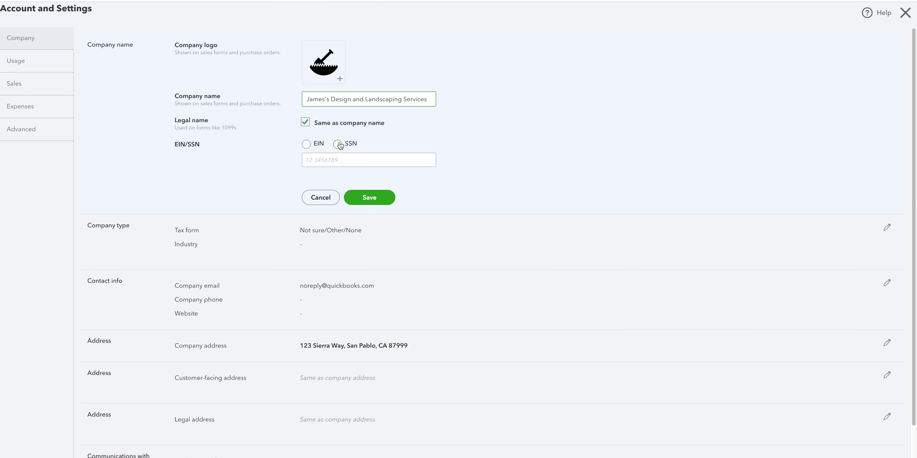
click(361, 198)
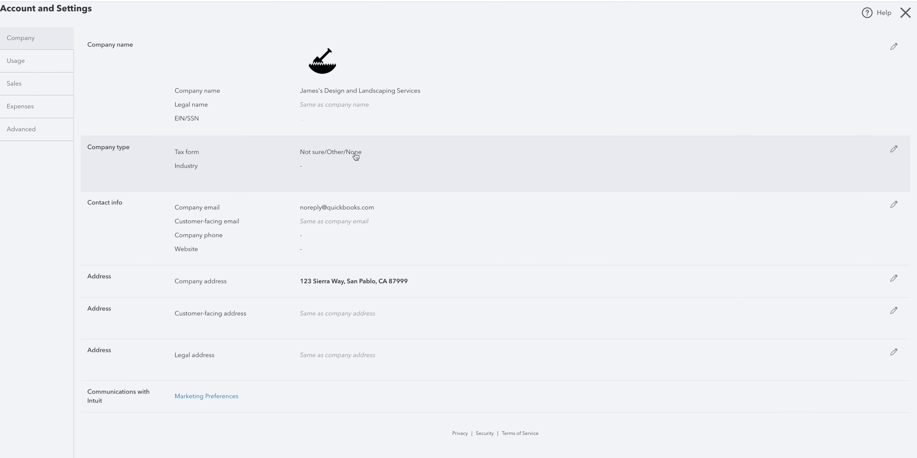
Set the tax form to Corporation (Form 1120) and the industry to Landscaping Services
click(356, 155)
click(356, 155)
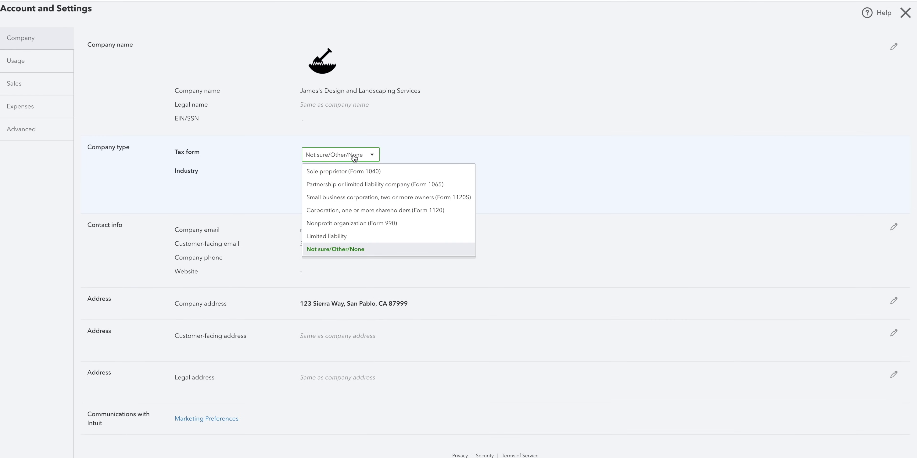
click(339, 215)
click(401, 173)
text(Landscaping Services)
click(347, 202)
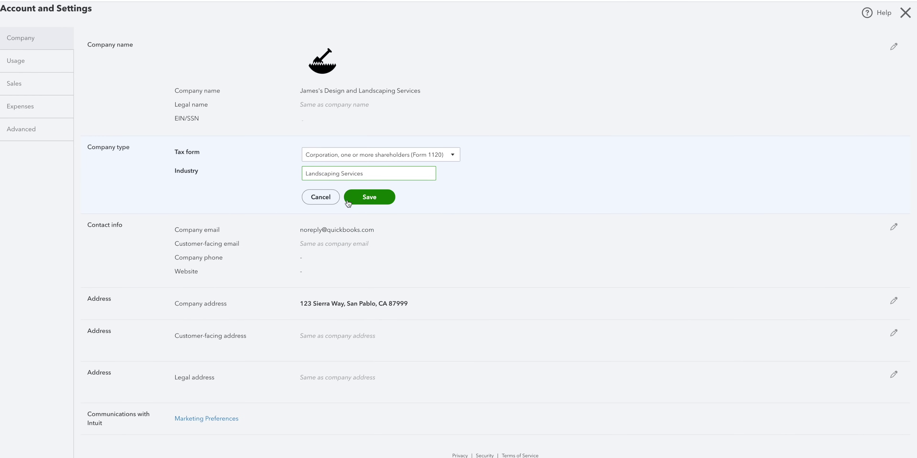
click(348, 202)
Review the company contact info and address, leaving both unchanged
click(347, 204)
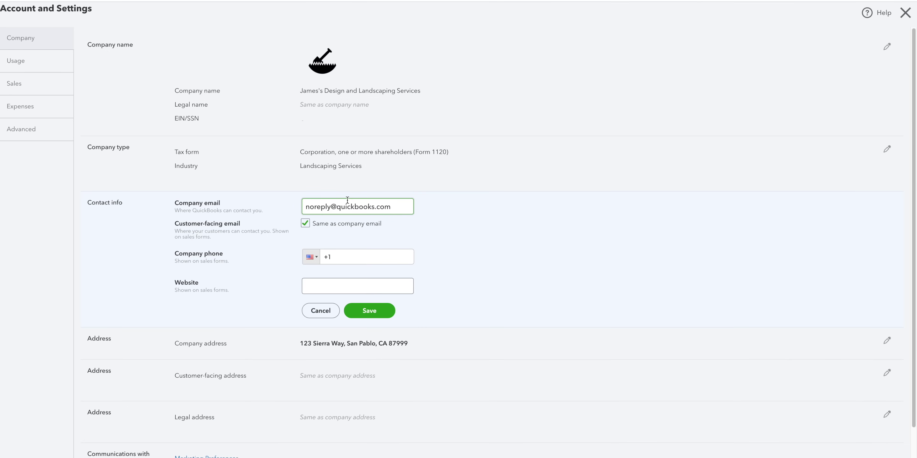
drag(400, 206, 295, 209)
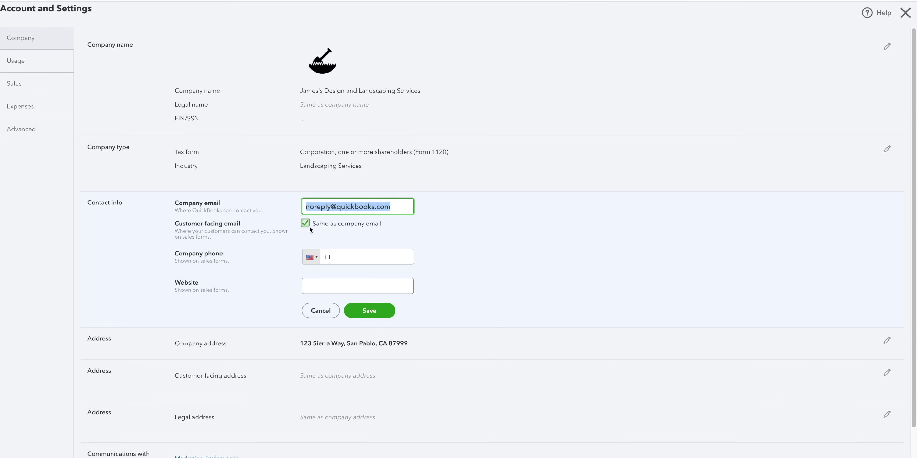
click(361, 309)
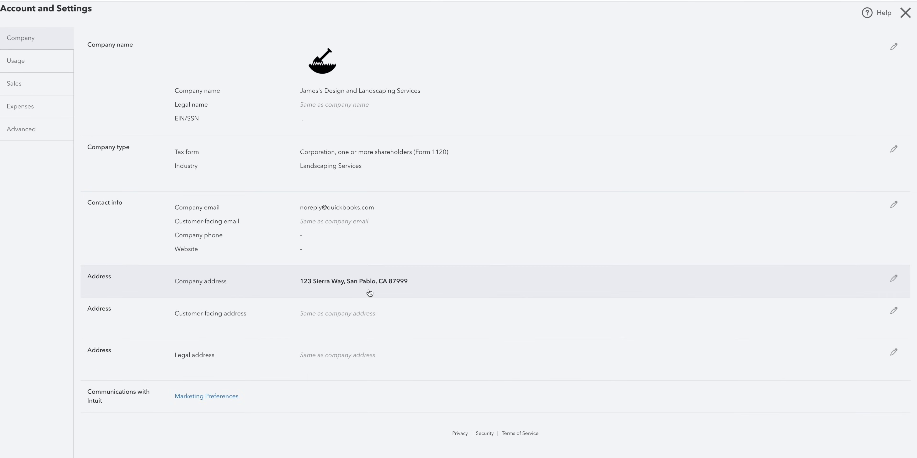
click(369, 290)
click(370, 410)
Browse the Usage, Sales and Expenses settings, then toggle account numbers on and back off
click(31, 66)
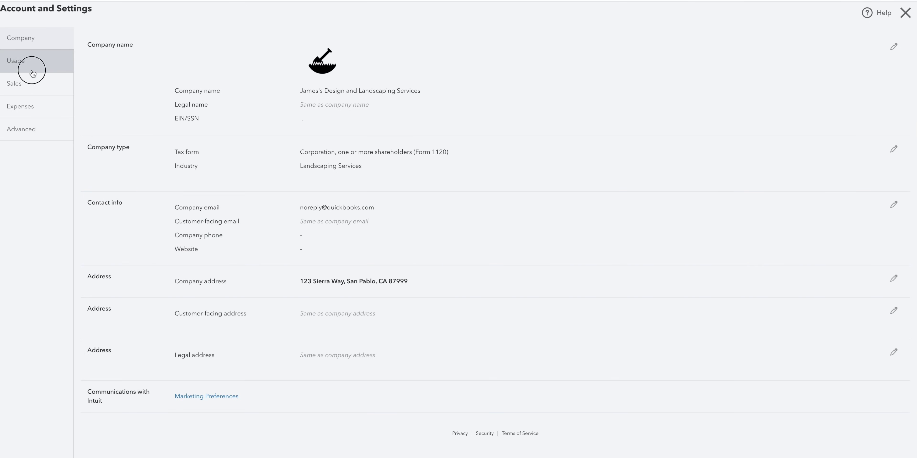
click(37, 85)
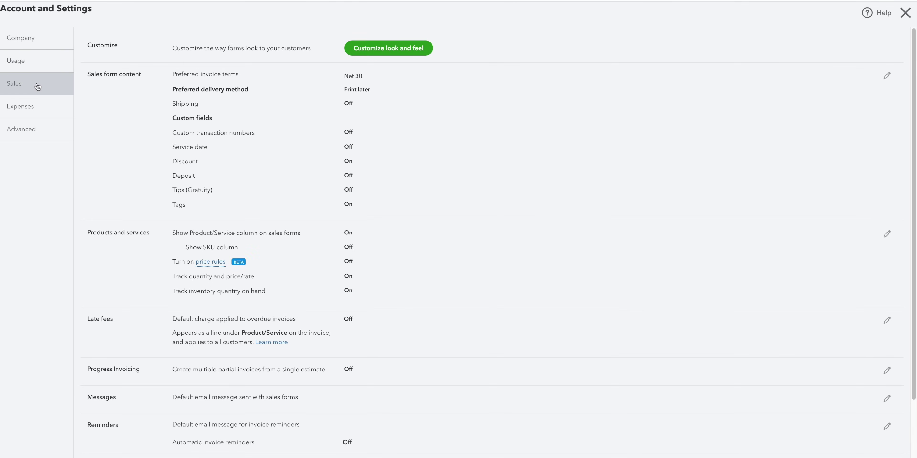
click(42, 106)
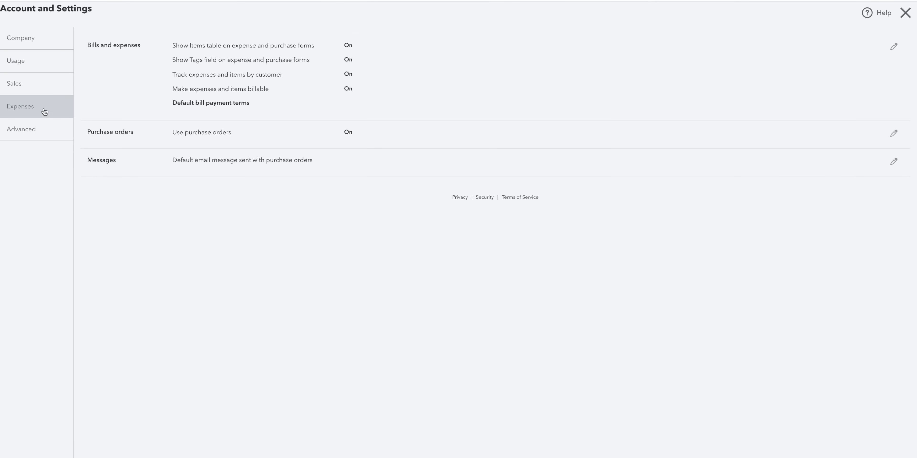
click(45, 125)
click(363, 142)
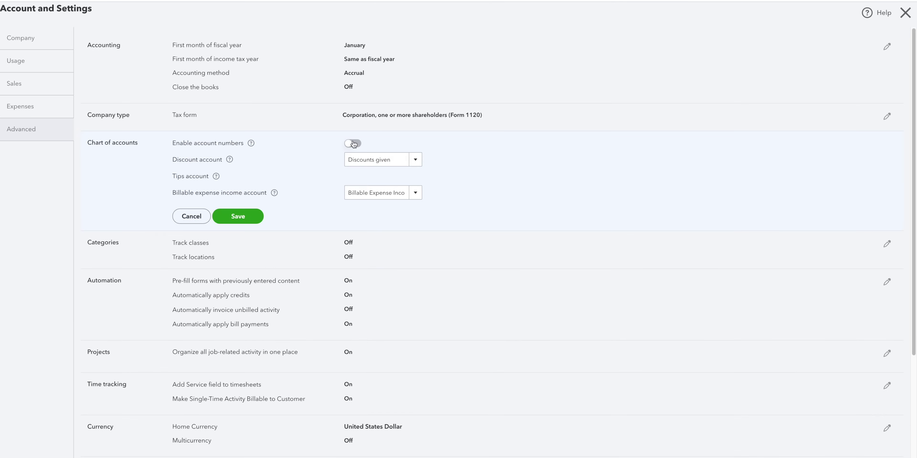
click(353, 143)
click(353, 143)
click(244, 216)
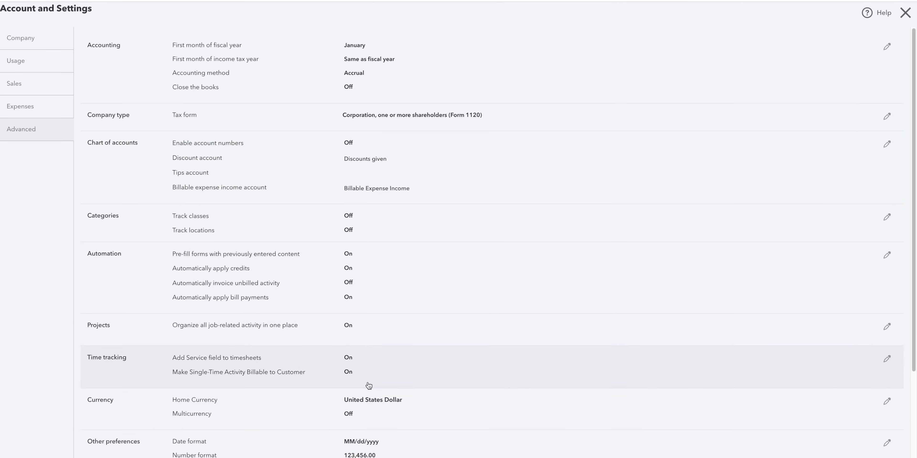
Keep multicurrency off, save the currency settings and close Account and Settings
click(399, 401)
click(352, 419)
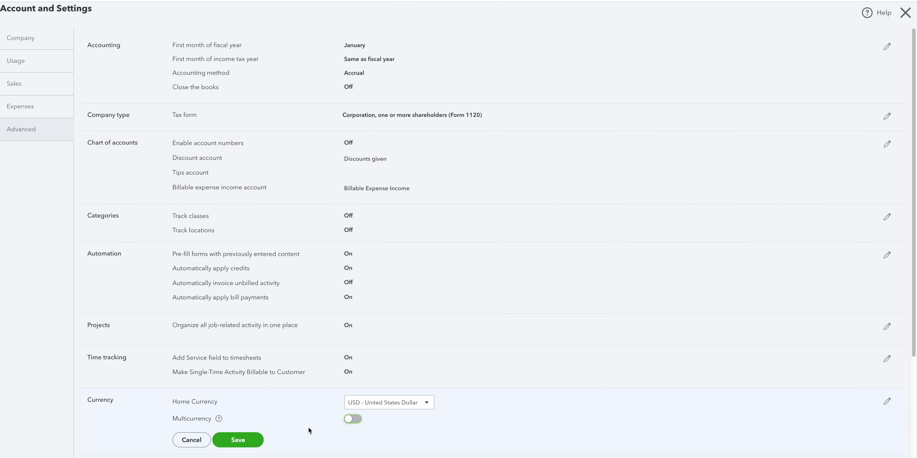
click(238, 440)
click(904, 13)
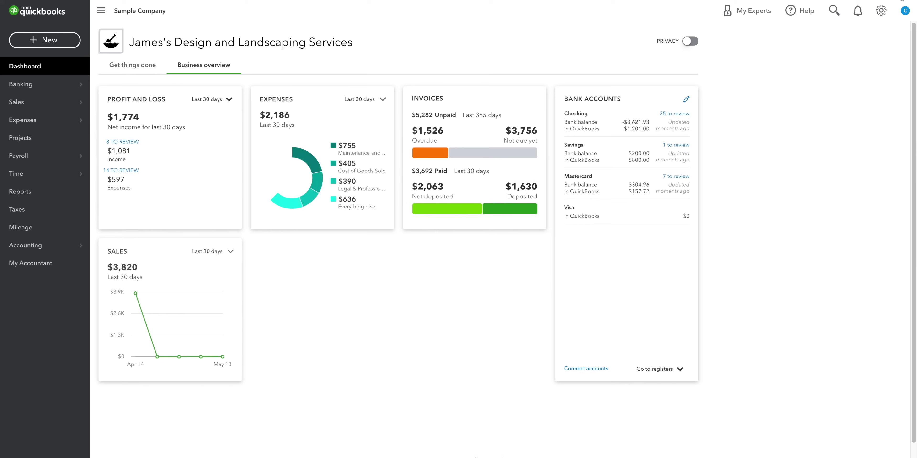
Open Manage users from the gear menu, start adding a new user, then cancel it
click(880, 10)
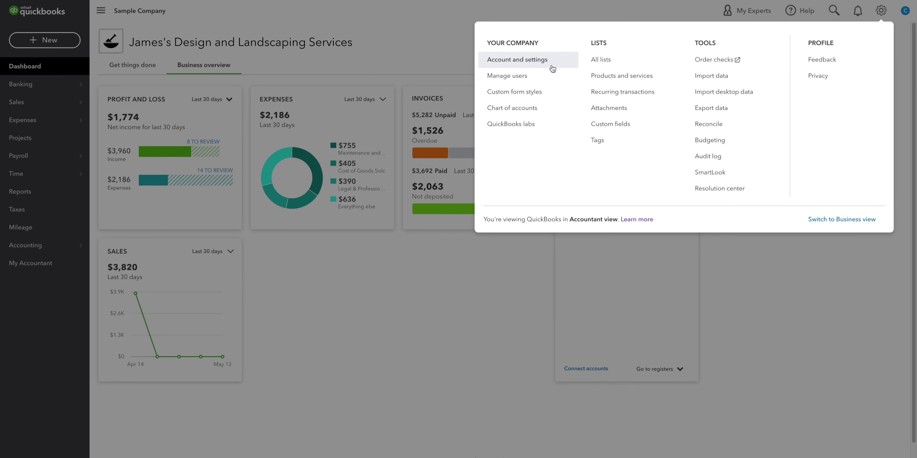
click(539, 75)
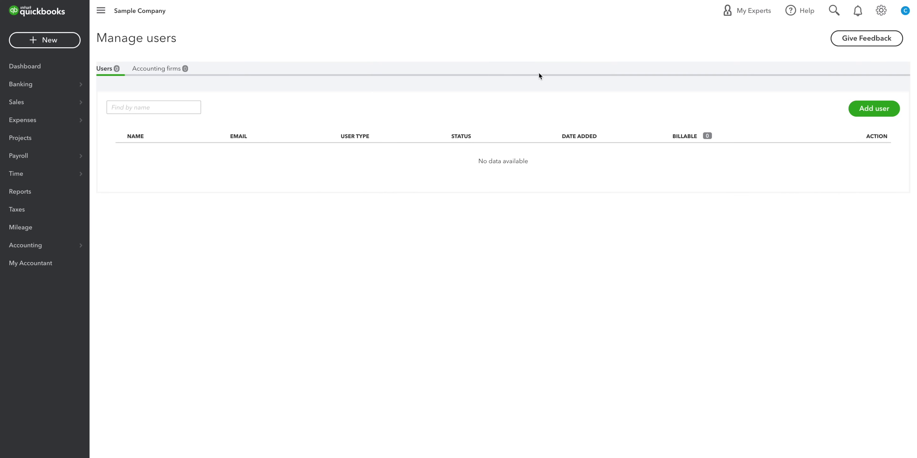
click(860, 108)
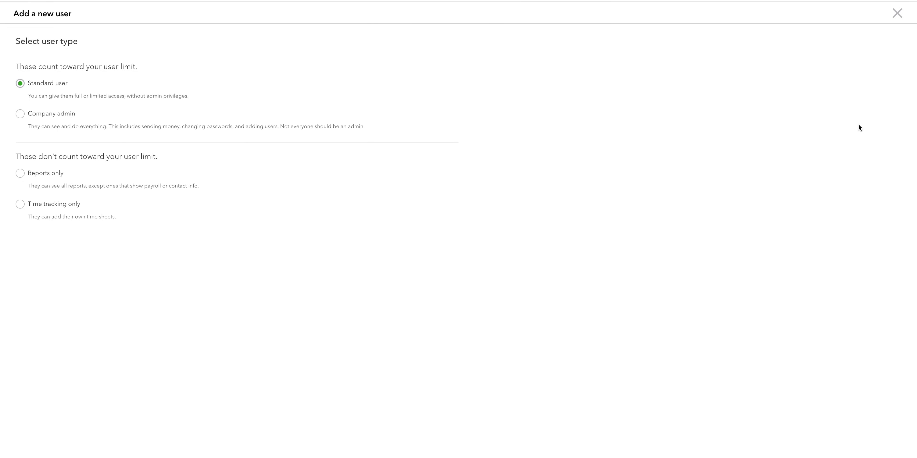
click(896, 14)
click(881, 10)
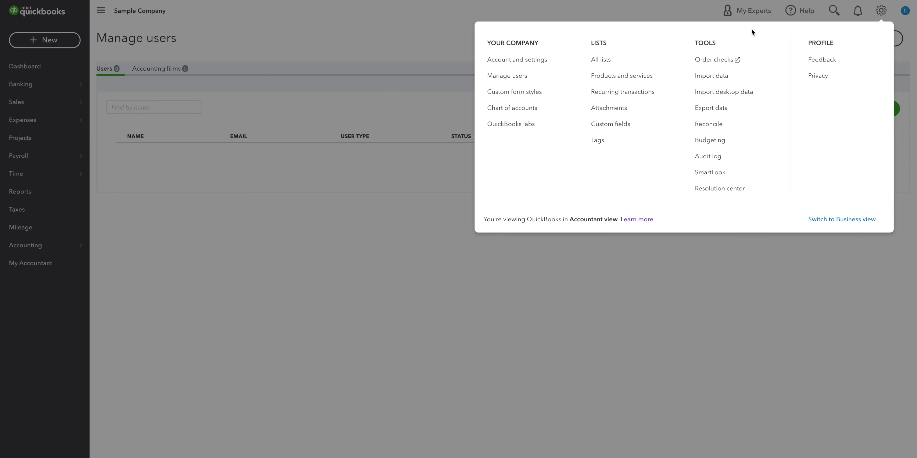
Display the full Chart of Accounts list, starting with Checking at 1,201.00
click(535, 107)
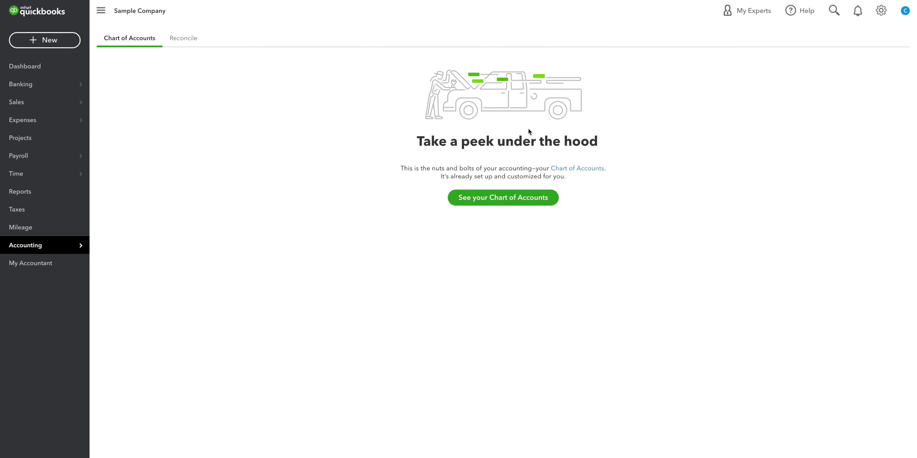
click(530, 201)
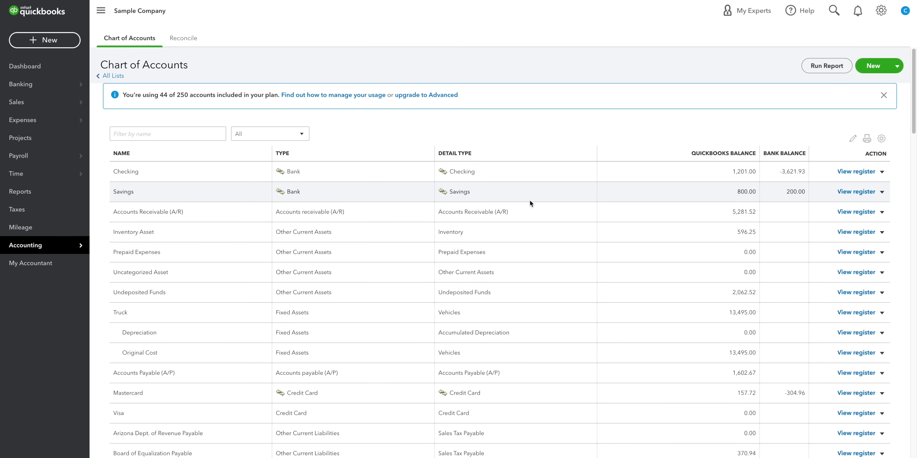
click(881, 10)
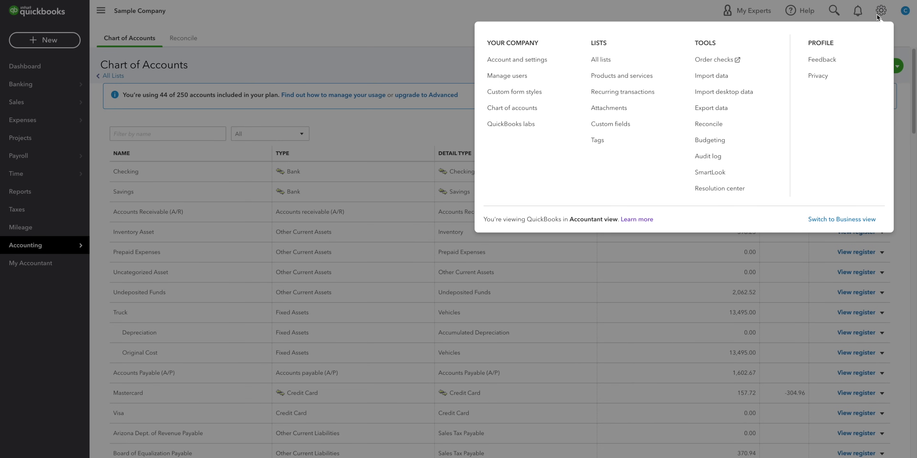
Turn on the QuickBooks Themes lab and switch dark mode on
click(560, 130)
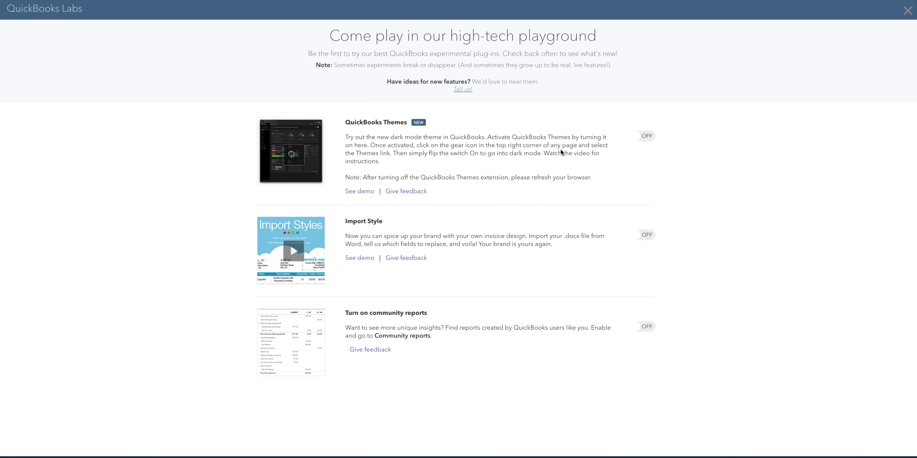
click(644, 136)
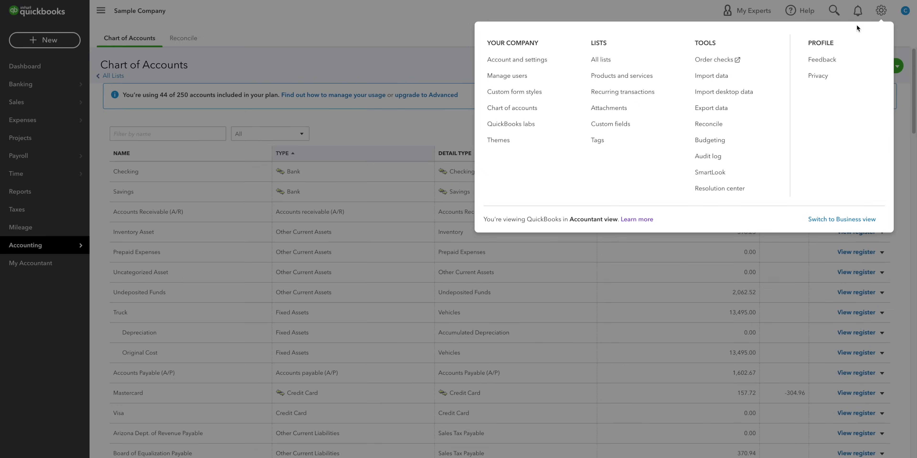
click(542, 137)
click(399, 80)
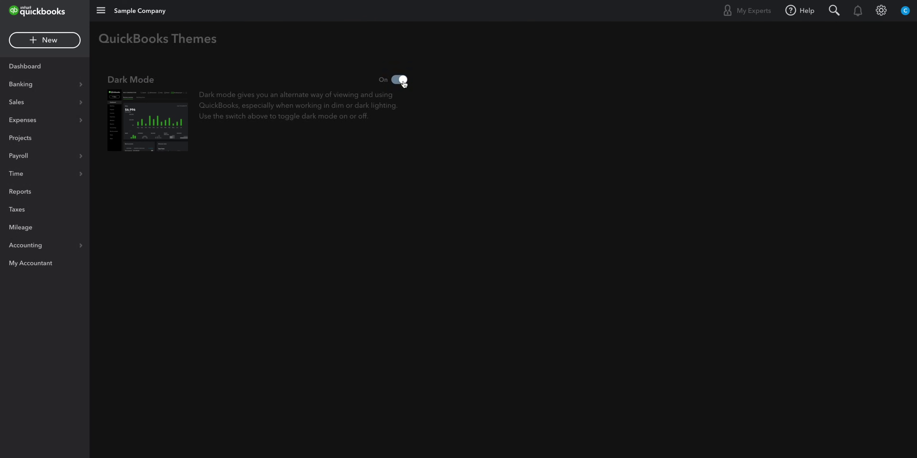
click(24, 66)
Switch dark mode back off in Themes and return to the Dashboard
click(881, 11)
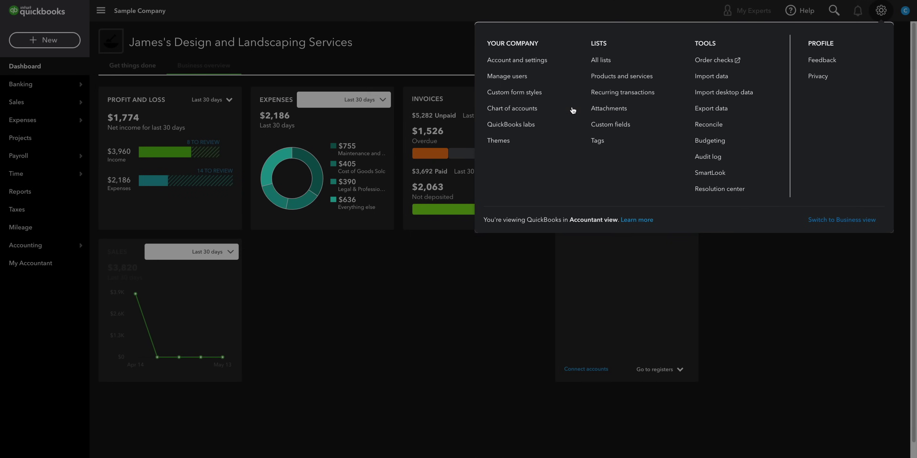
click(542, 137)
click(399, 80)
click(28, 67)
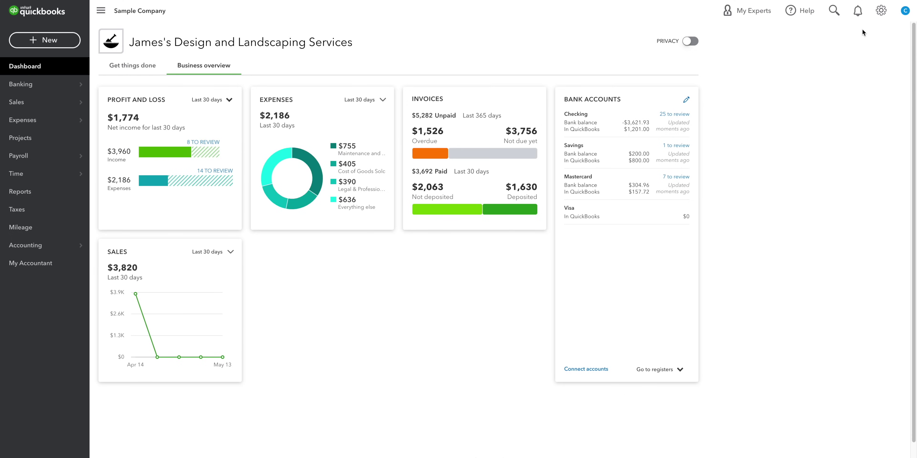
click(879, 13)
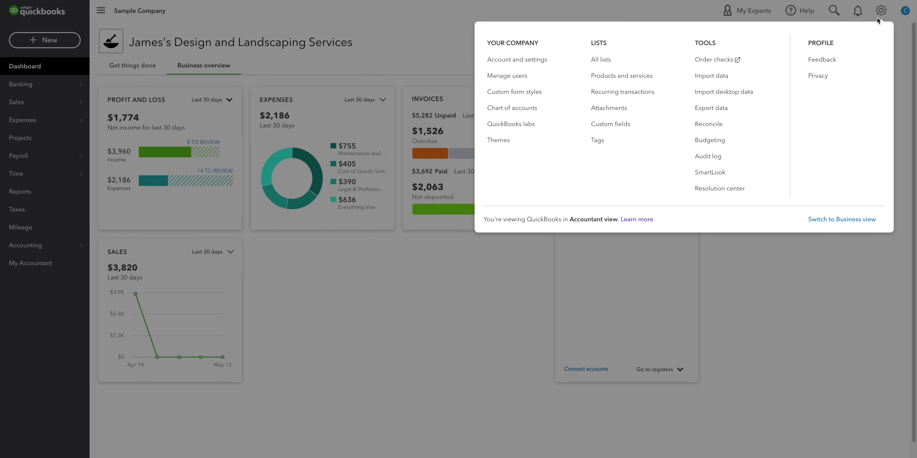
View the Products and services list, then the Recurring Transactions list of two monthly bills
click(653, 75)
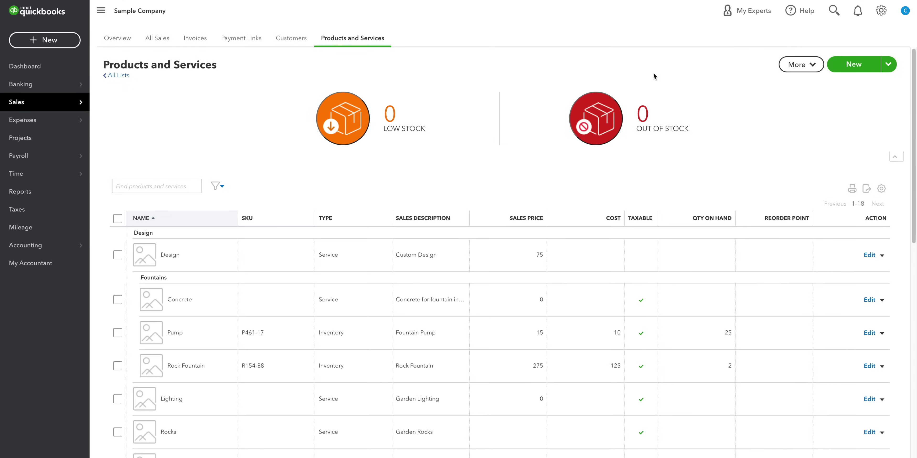
click(876, 14)
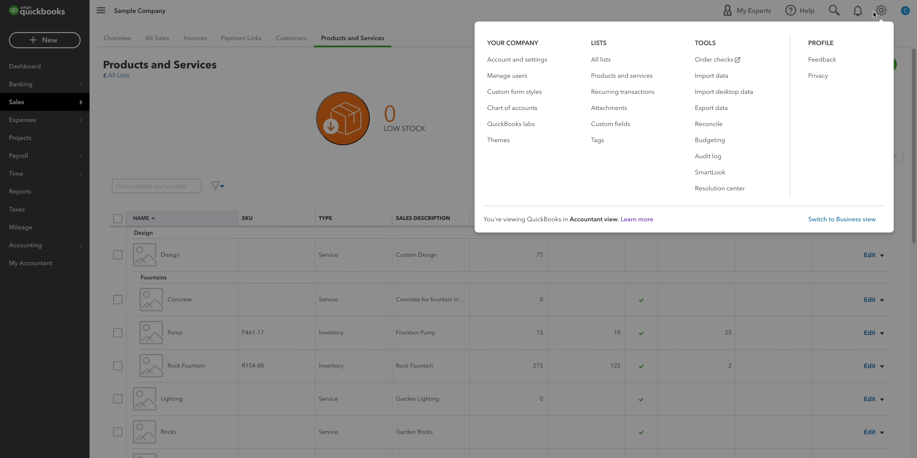
click(638, 92)
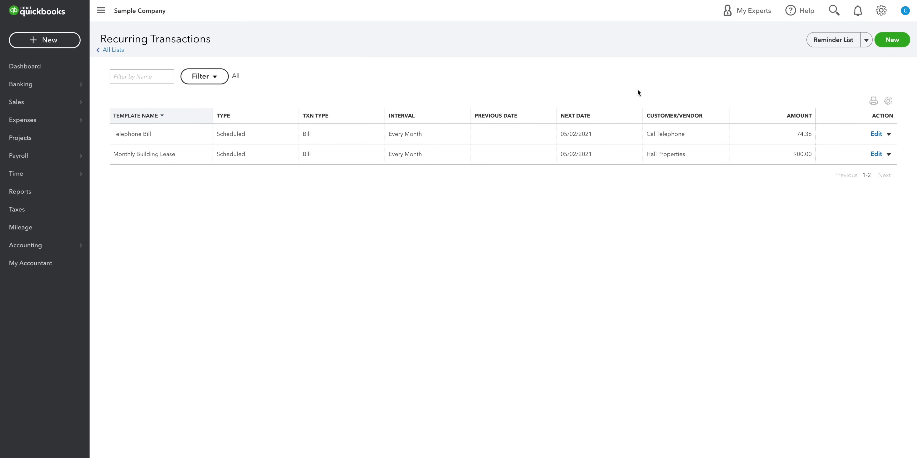
Generate a SmartLook code to share with an expert, dismiss it, and return to the Dashboard
click(880, 10)
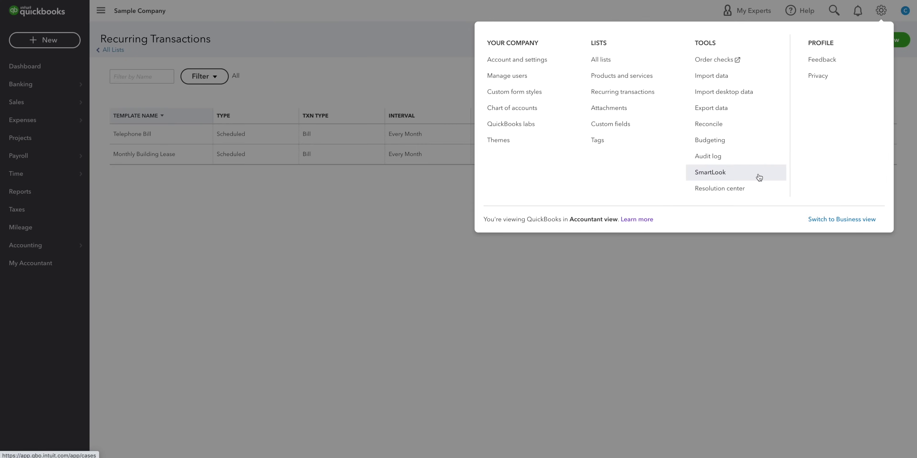
click(690, 241)
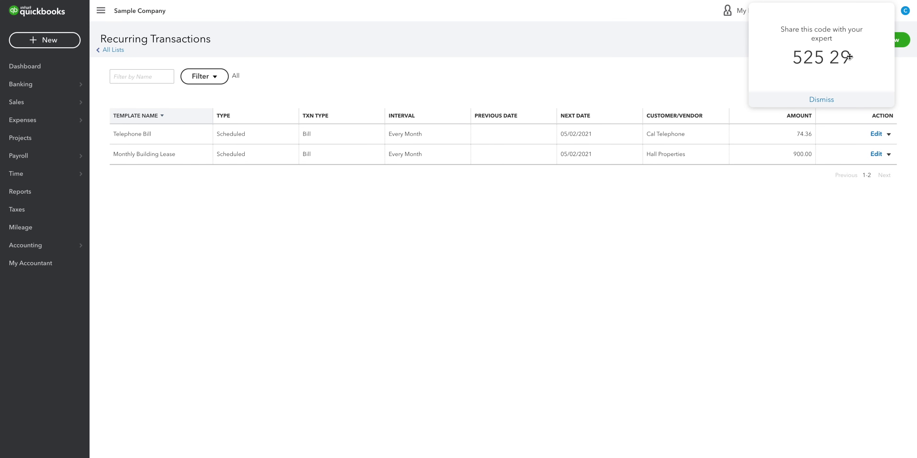
click(825, 99)
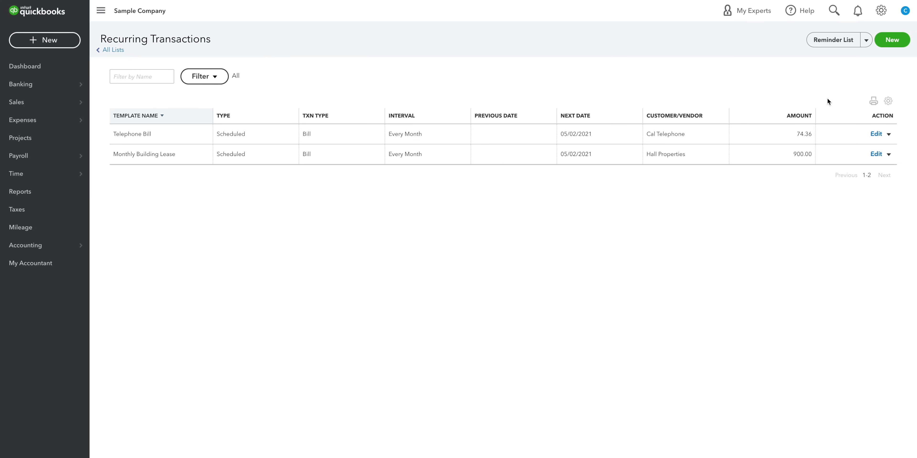
click(80, 65)
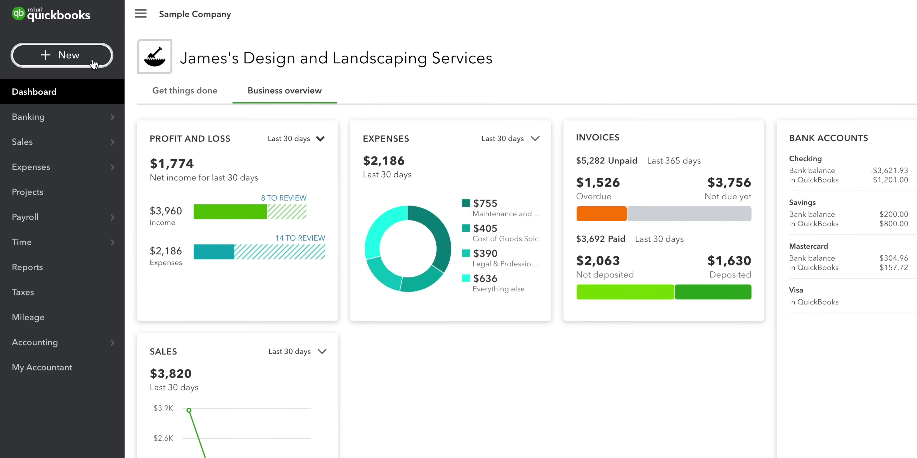
Start a new invoice for Dukes Basketball Camp with a Landscaping:Installation line
click(94, 64)
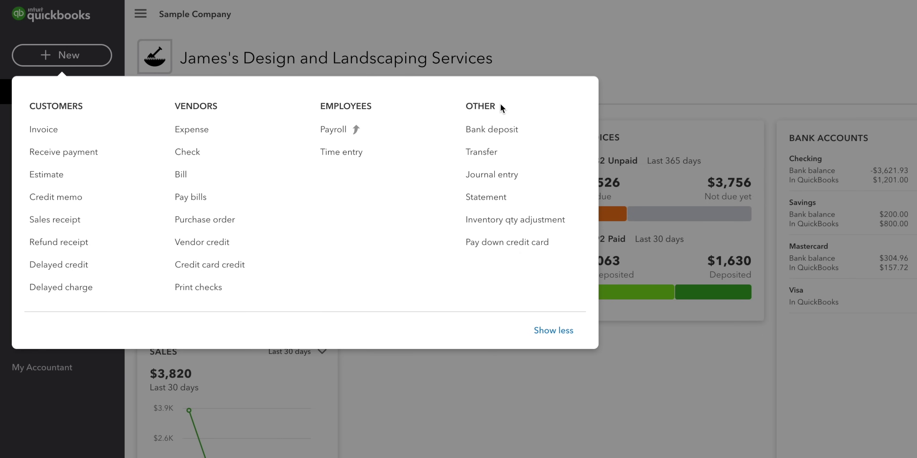
click(131, 138)
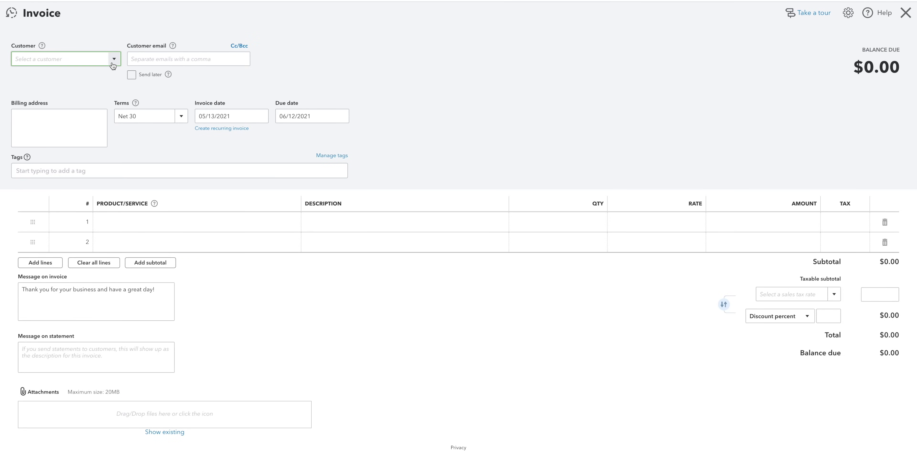
click(113, 60)
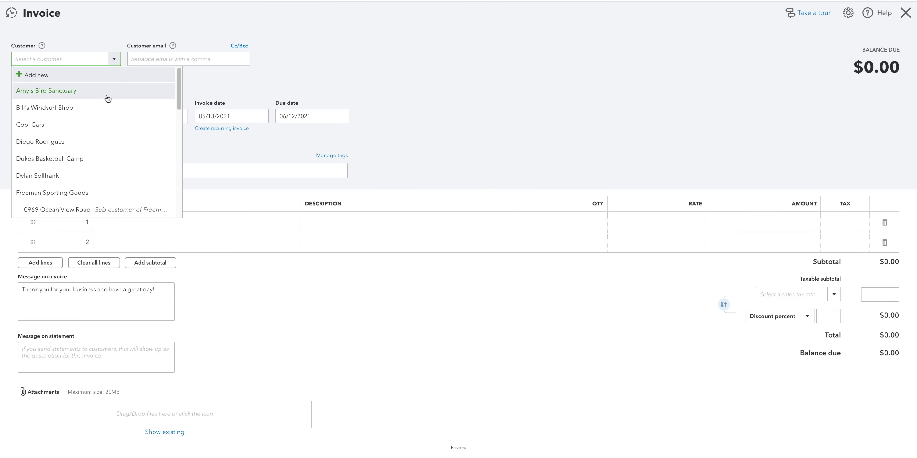
click(98, 158)
click(285, 228)
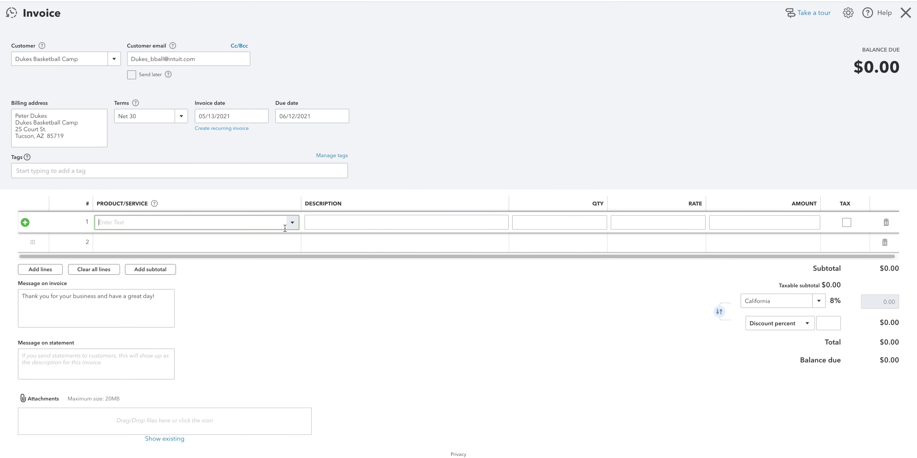
click(292, 223)
click(231, 348)
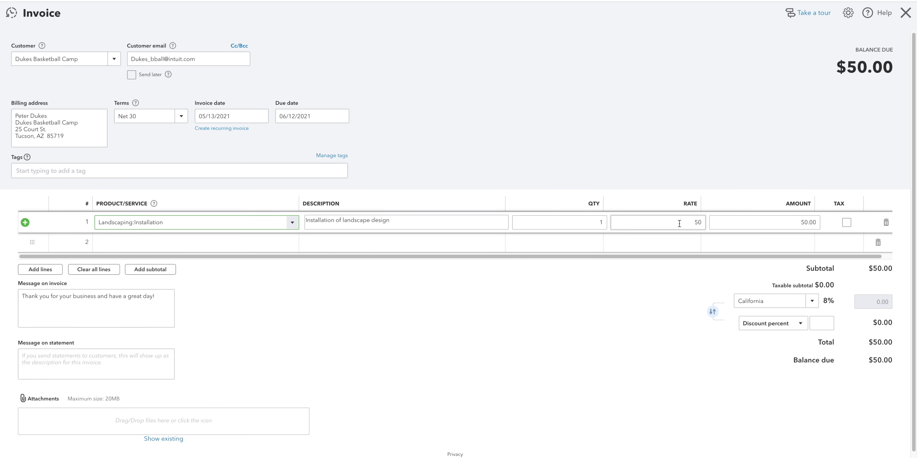
Make the installation line taxable, apply a 10% discount, then save and close the $49.00 invoice
click(846, 222)
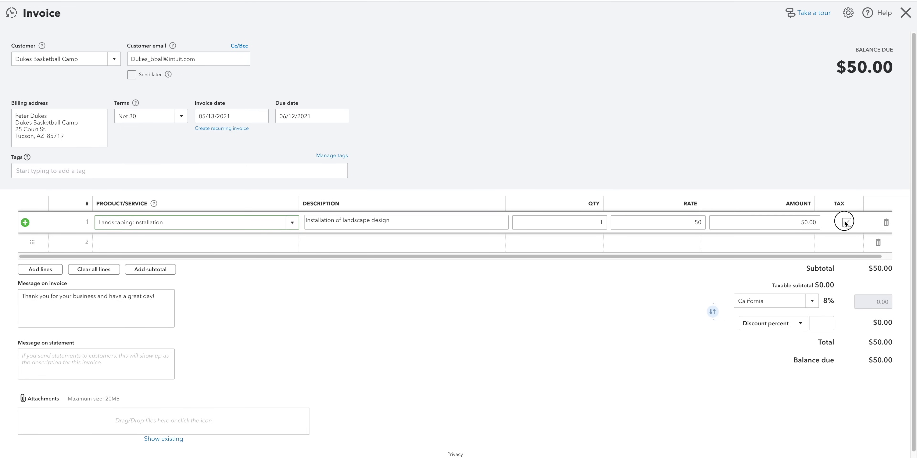
click(826, 322)
text(10)
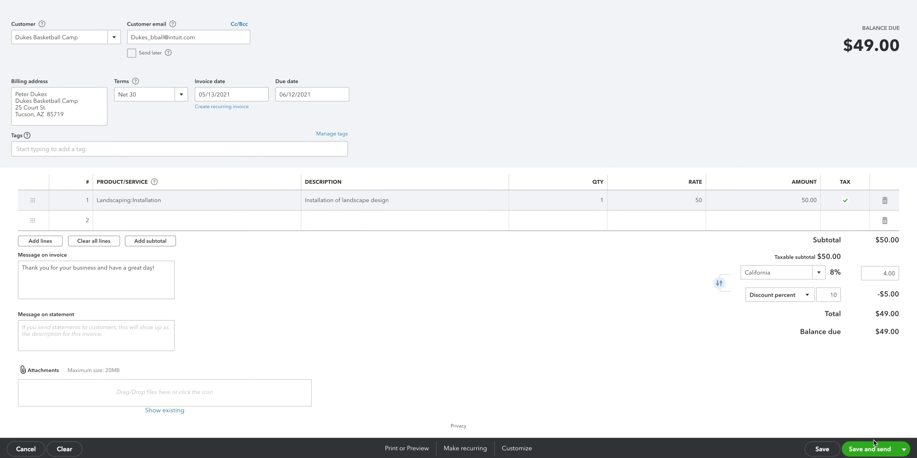
click(877, 448)
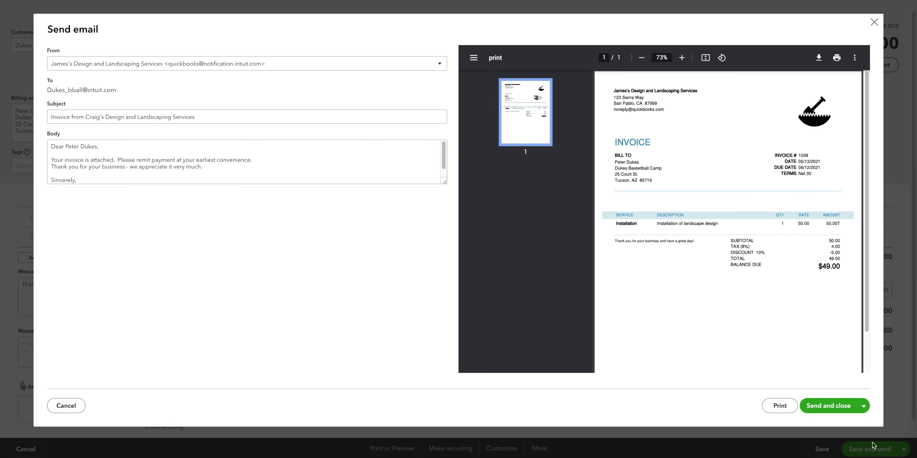
click(837, 411)
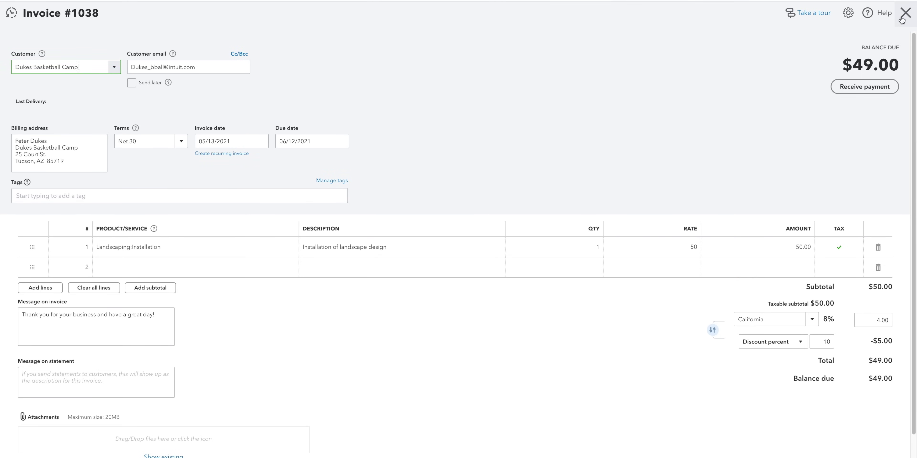
click(904, 13)
Create an expense to Chin's Gas and Oil with a 'Fuel' line of 65
click(69, 41)
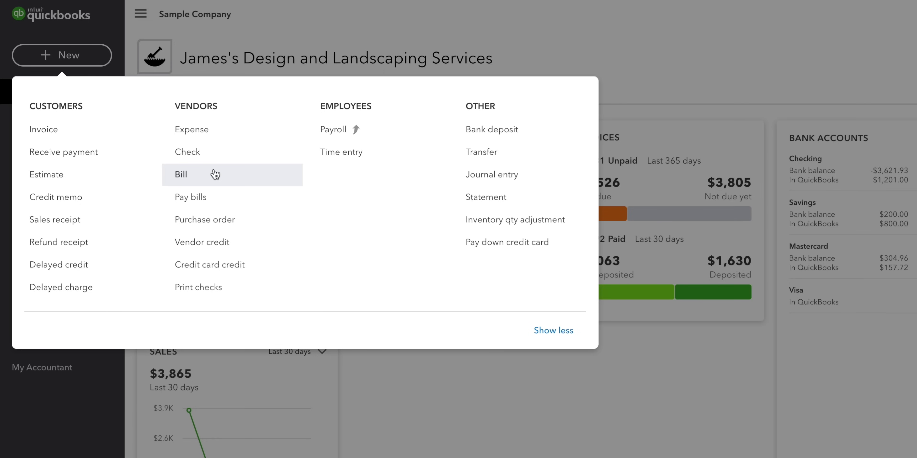
click(216, 143)
click(113, 59)
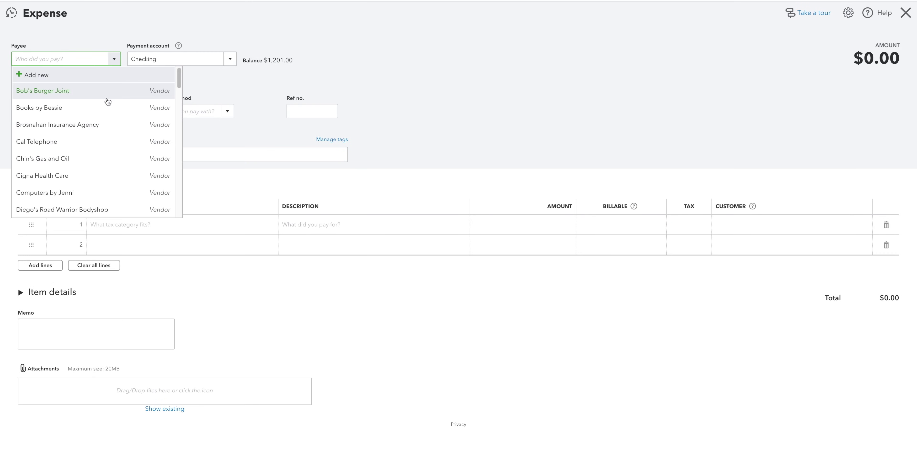
click(103, 154)
click(285, 224)
text(Fuel)
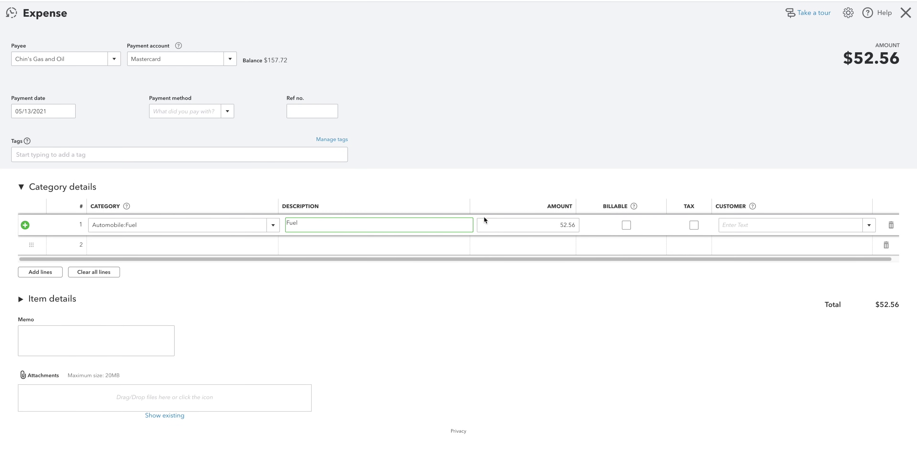
click(483, 219)
text(65)
Set payment to MasterCard, attach the Gas Receipt file, and save and close the expense
click(227, 111)
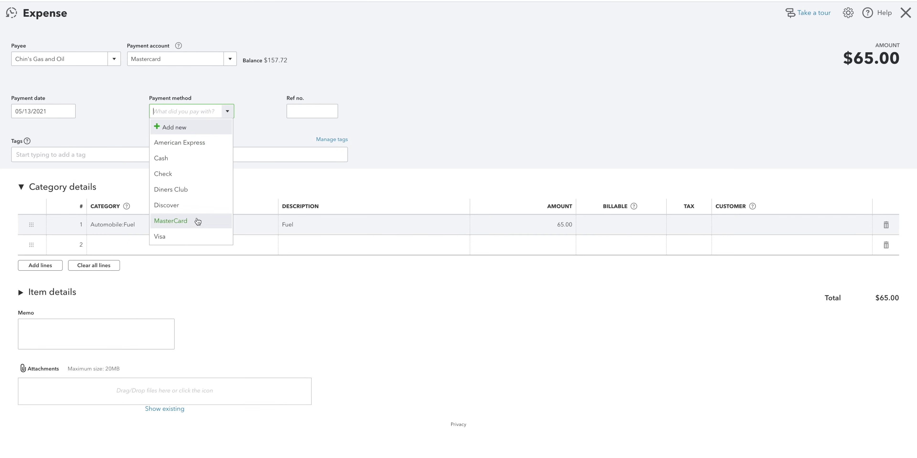
click(197, 221)
click(43, 375)
click(169, 25)
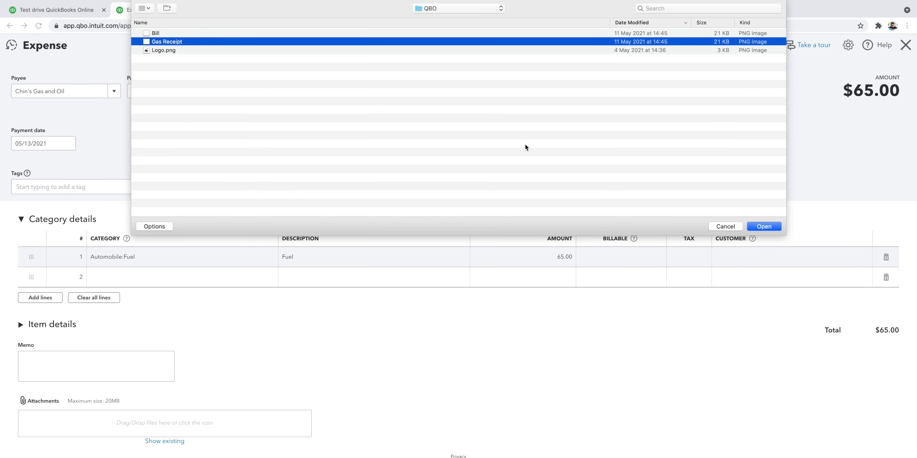
click(757, 207)
click(868, 449)
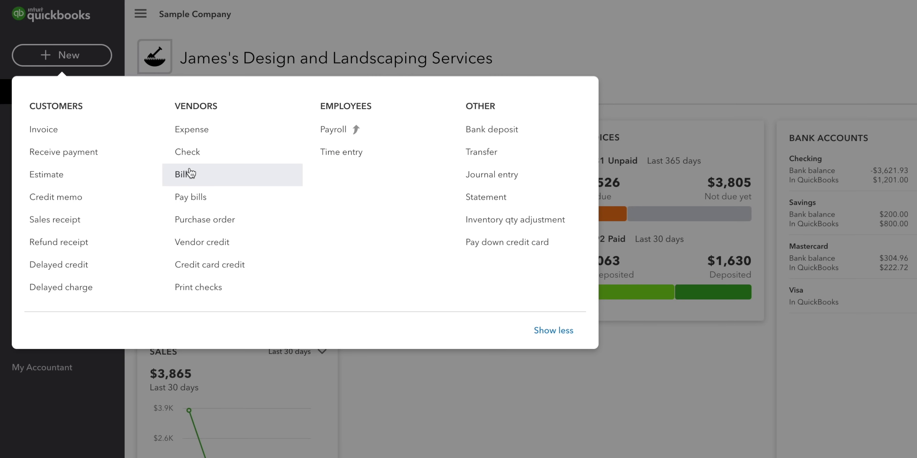
Start a new bill from Diego's Road Warrior Bodyshop with Net 30 terms
click(190, 174)
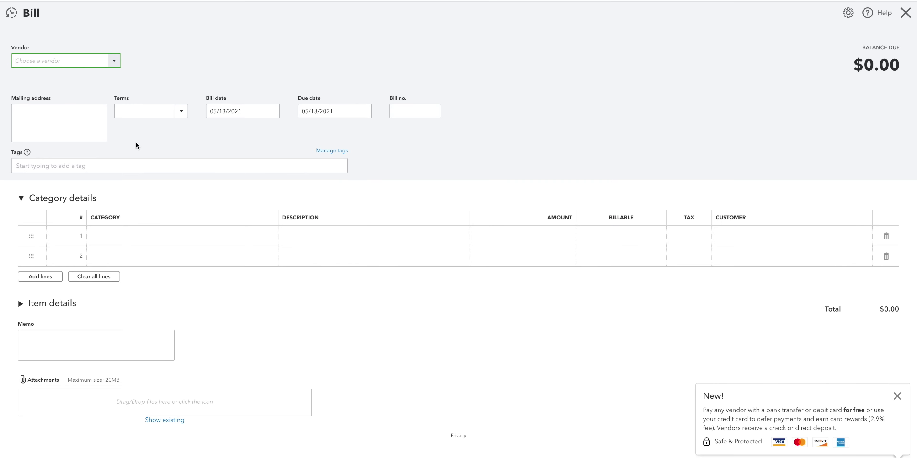
click(113, 61)
click(60, 211)
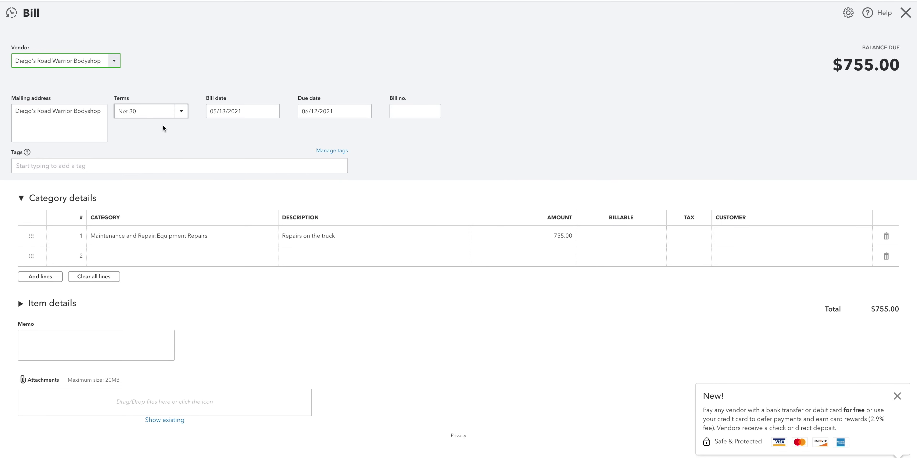
click(180, 113)
click(162, 189)
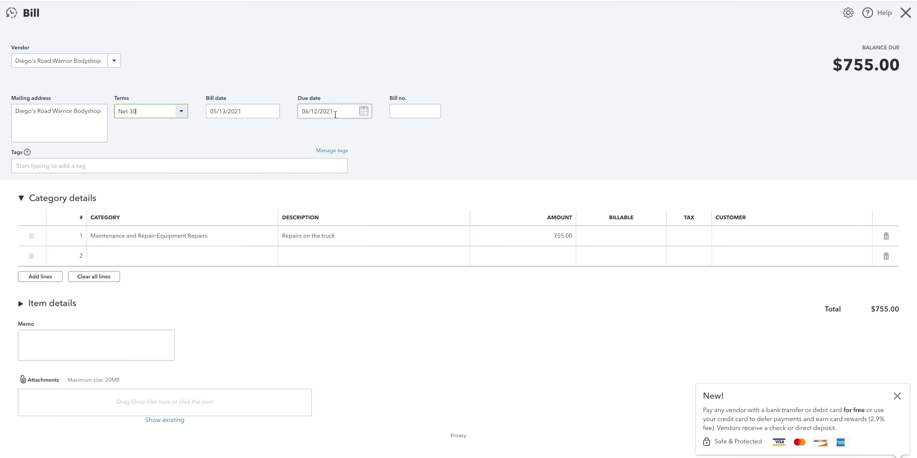
Attach Bill.png to the bill, then save it and schedule payment
click(45, 379)
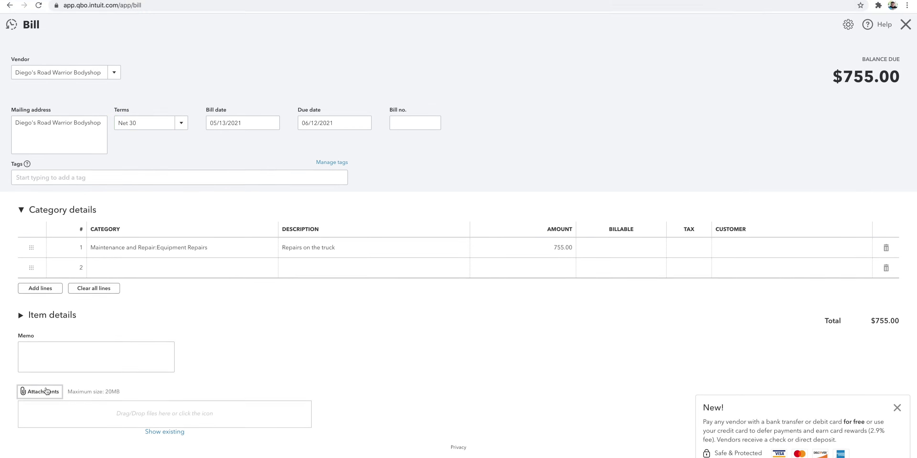
click(175, 35)
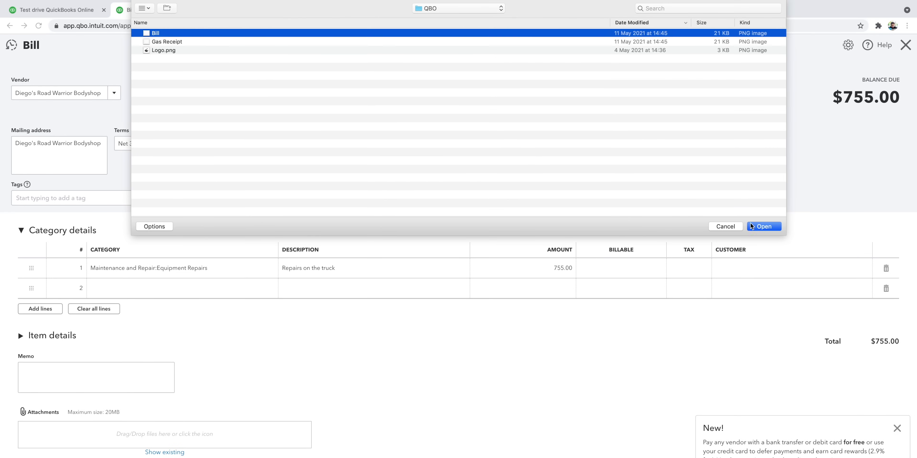
click(752, 226)
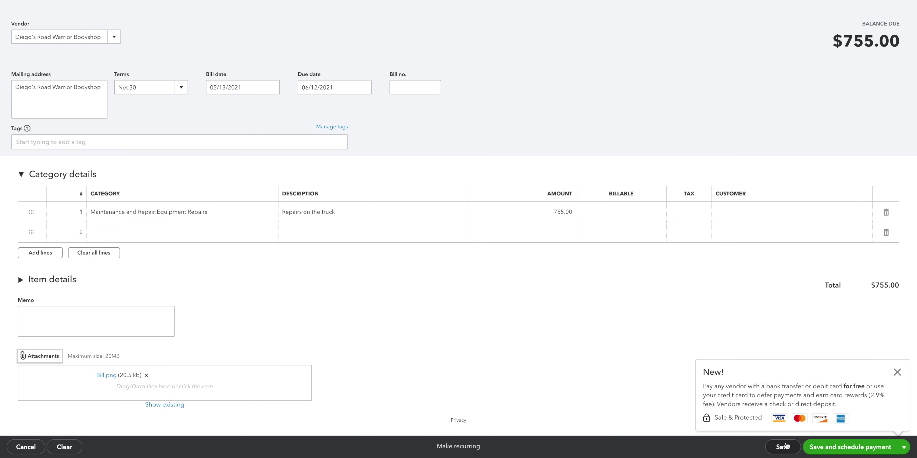
click(815, 447)
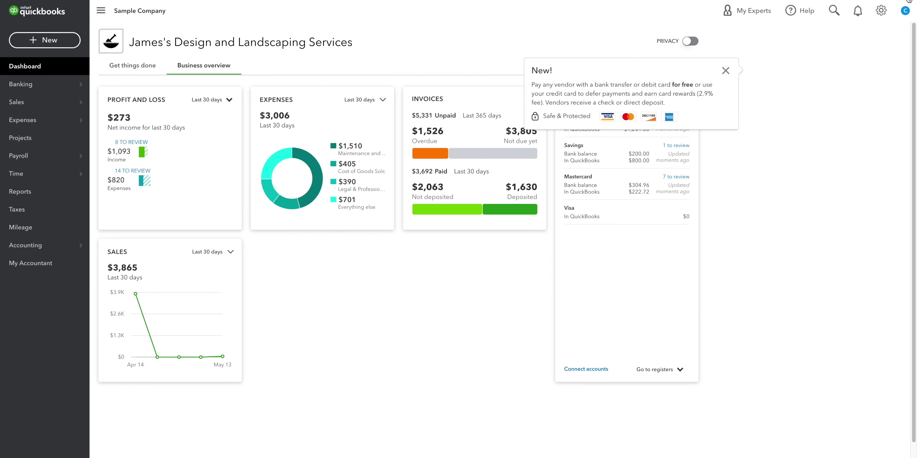
click(46, 41)
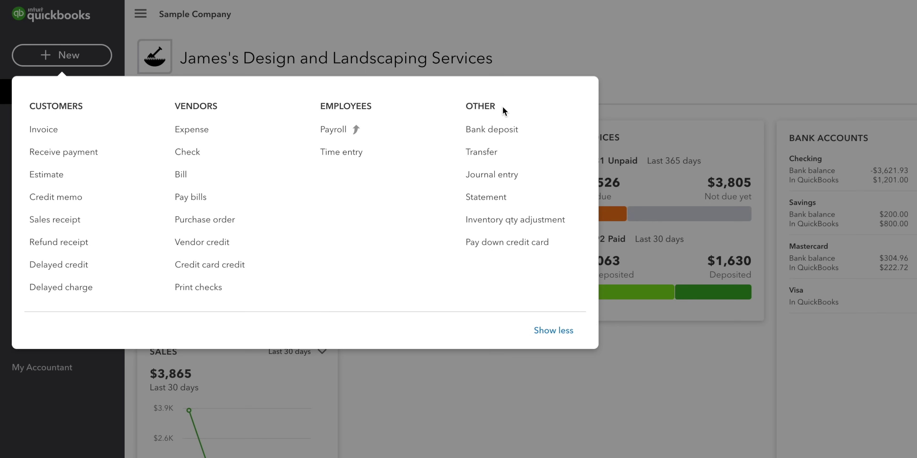
Choose Journal entry from the New menu to open a blank Journal Entry #1
click(522, 174)
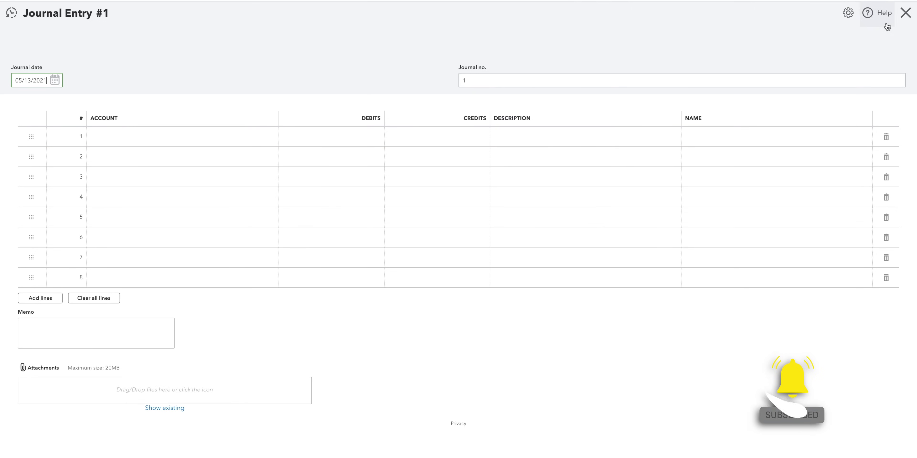
Discard the journal entry and, in Banking, match the $868.15 deposit to its record
click(905, 13)
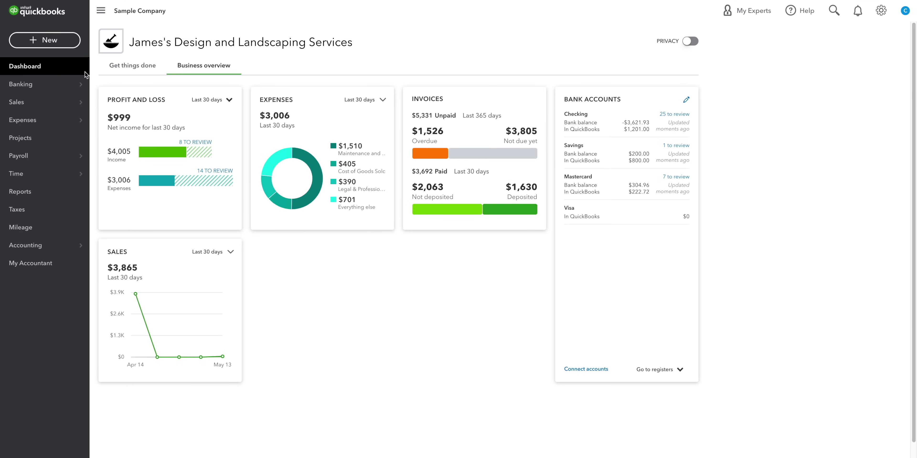
click(66, 85)
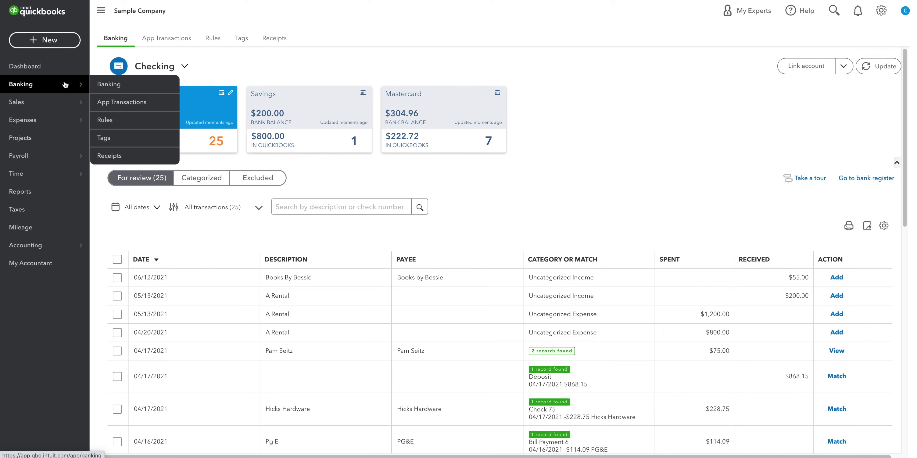
click(804, 68)
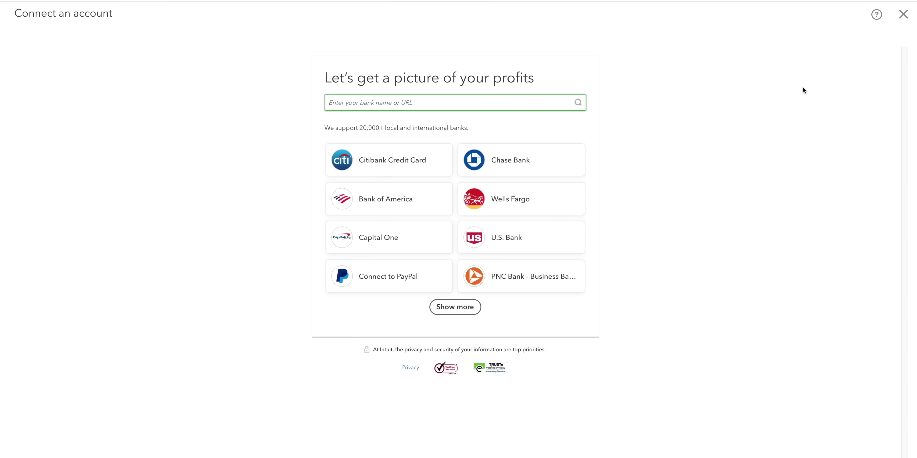
click(901, 13)
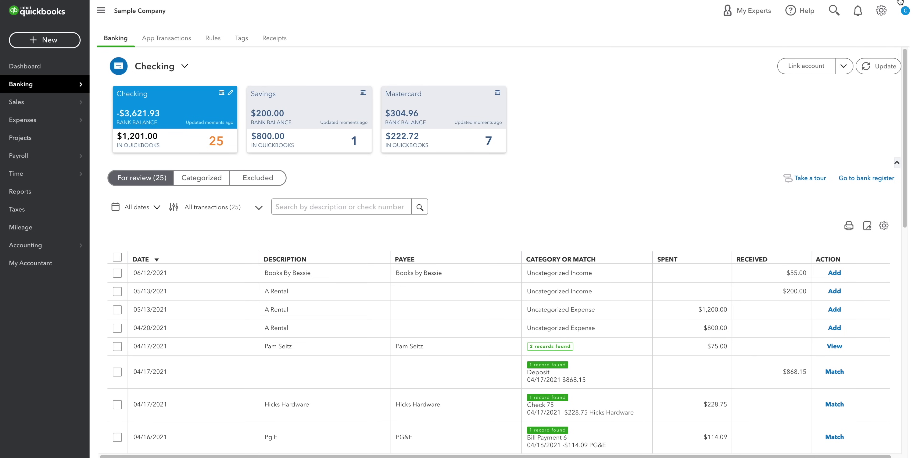
drag(904, 61, 904, 134)
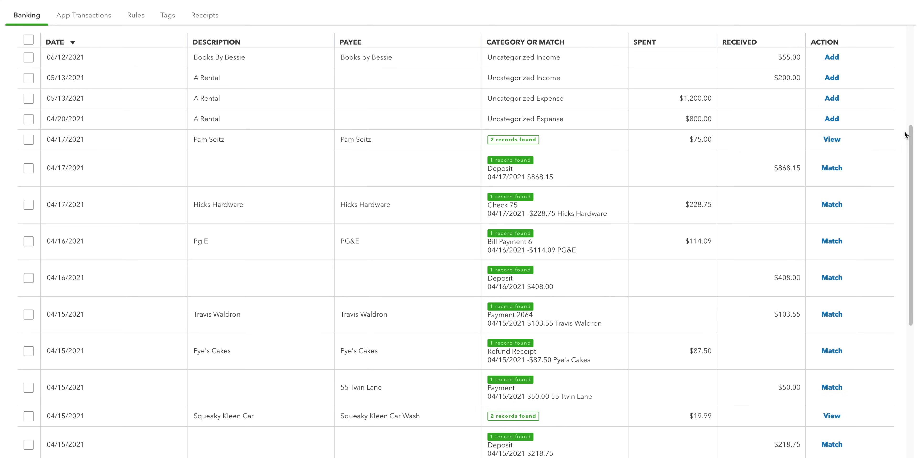
click(831, 168)
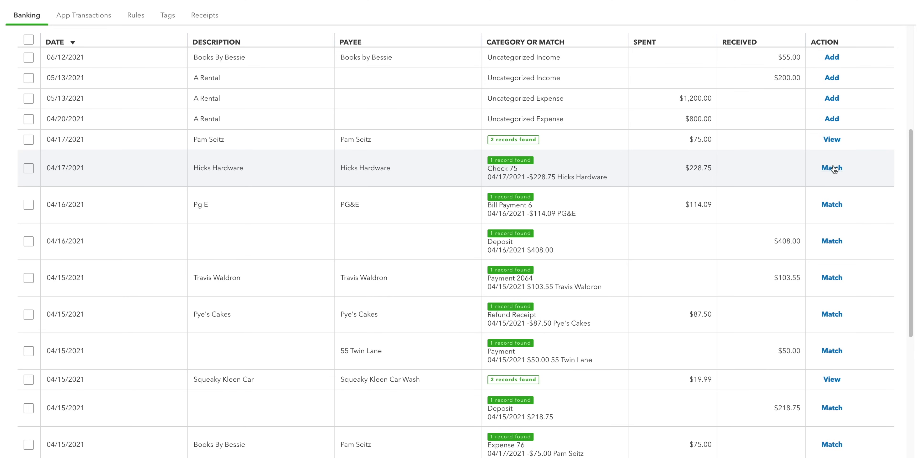
Categorize the 04/20/2021 A Rental transaction as Cal Telephone, Utilities:Telephone and add it
click(552, 121)
click(169, 166)
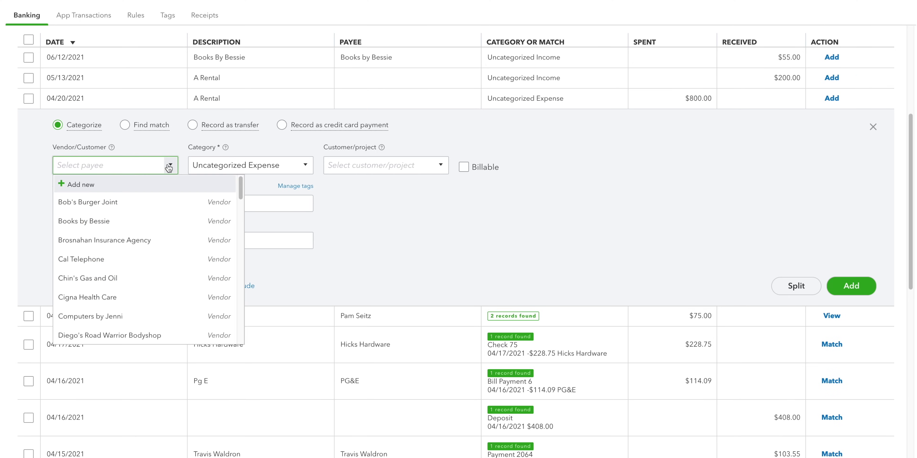
click(144, 258)
click(306, 166)
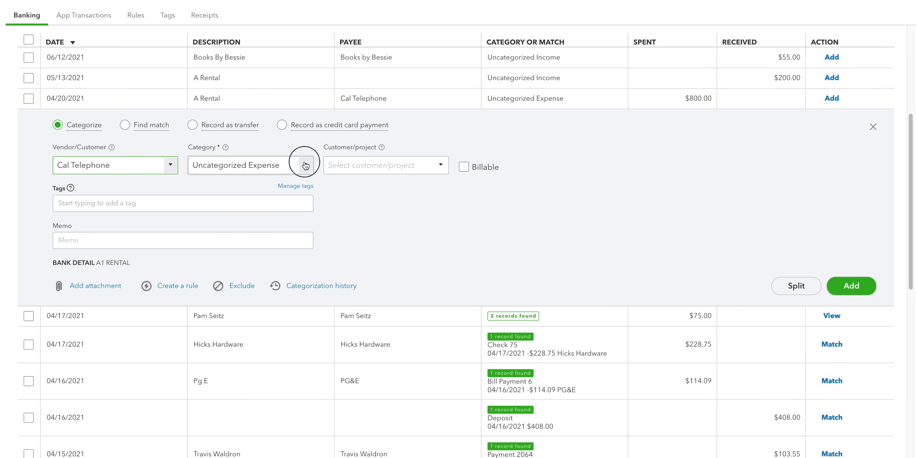
click(265, 242)
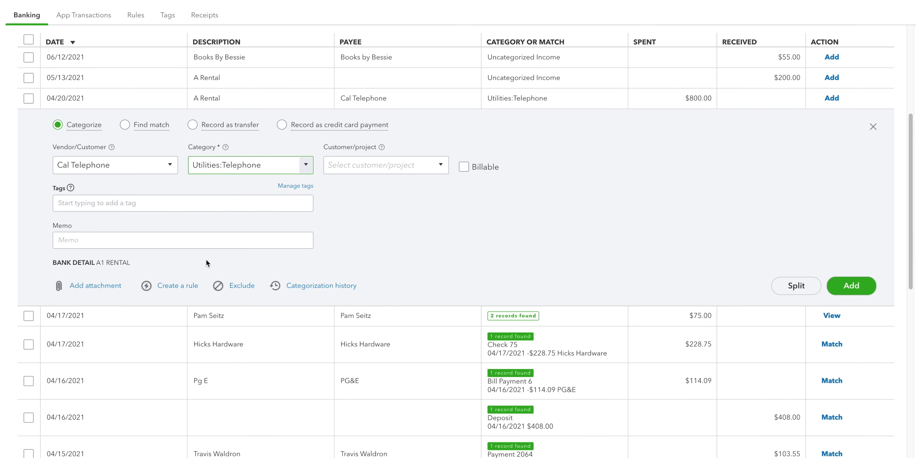
click(853, 285)
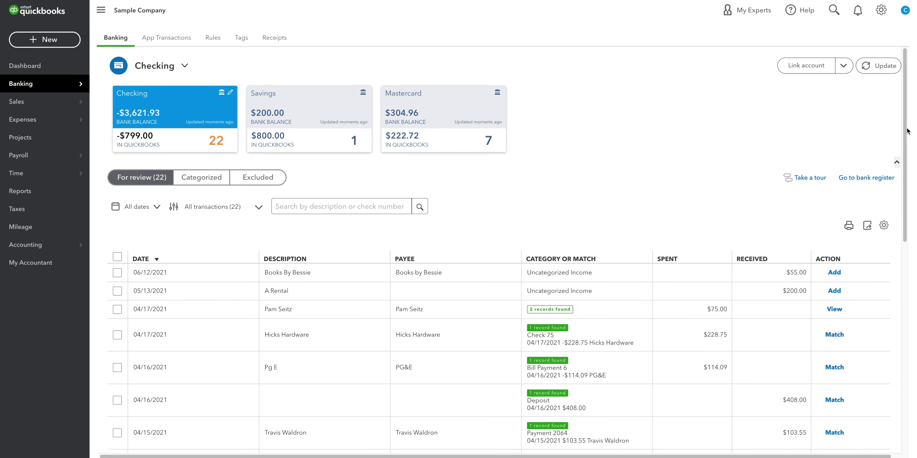
click(223, 39)
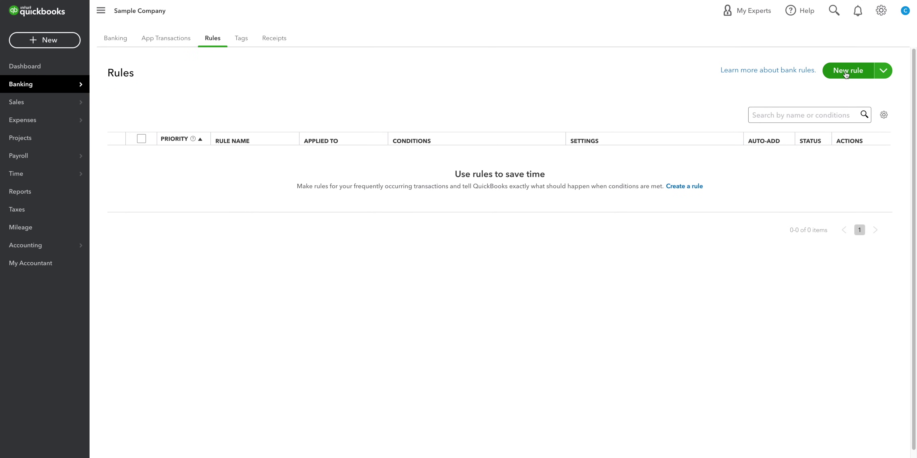
In the Sales overview, set the income chart to This year by month, showing $9,855
mouse_move(60, 104)
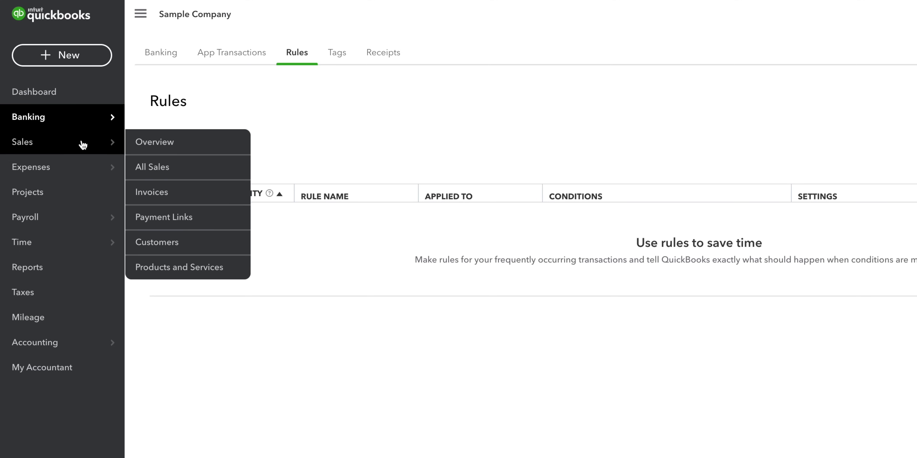
click(83, 145)
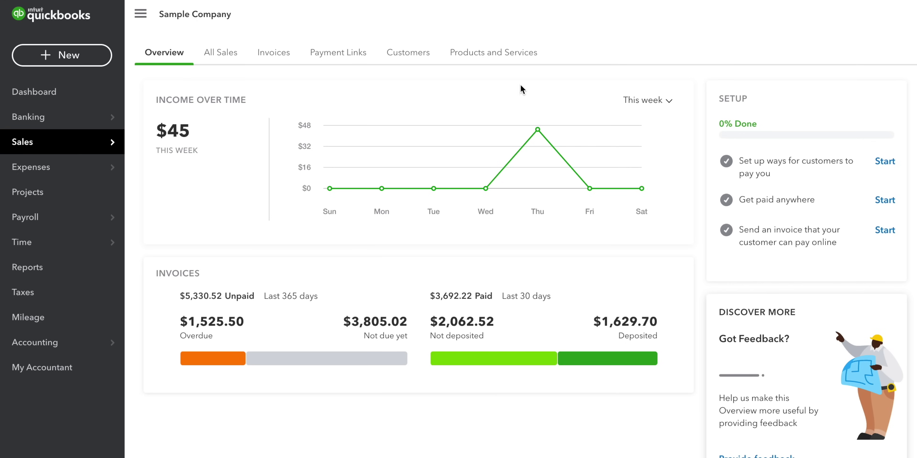
click(634, 101)
click(638, 232)
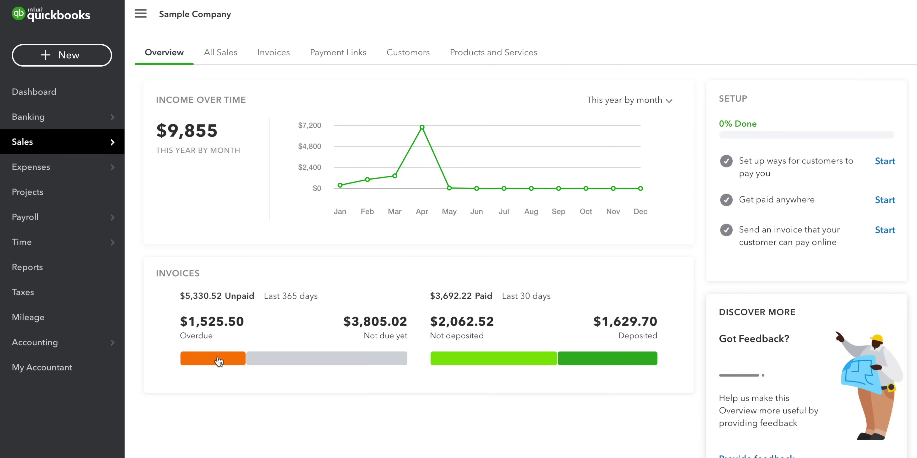
Send a payment reminder for Kookies by Kathy's overdue invoice 1016, then view Products and Services
click(223, 54)
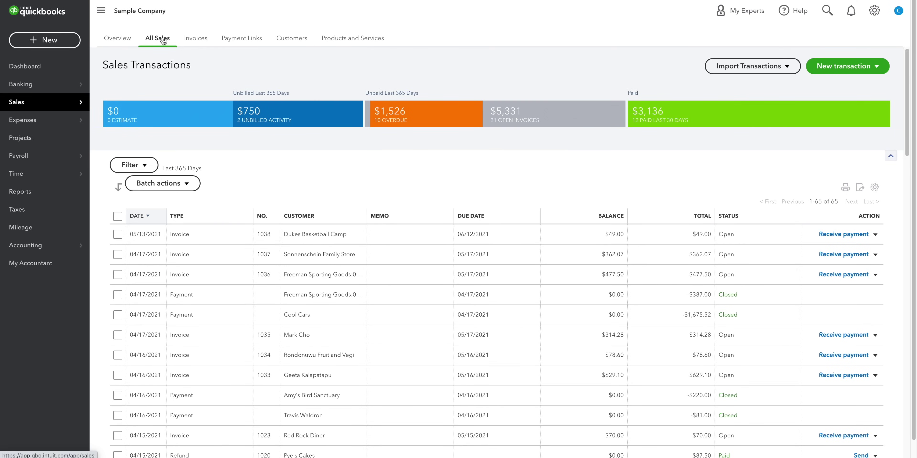
click(195, 38)
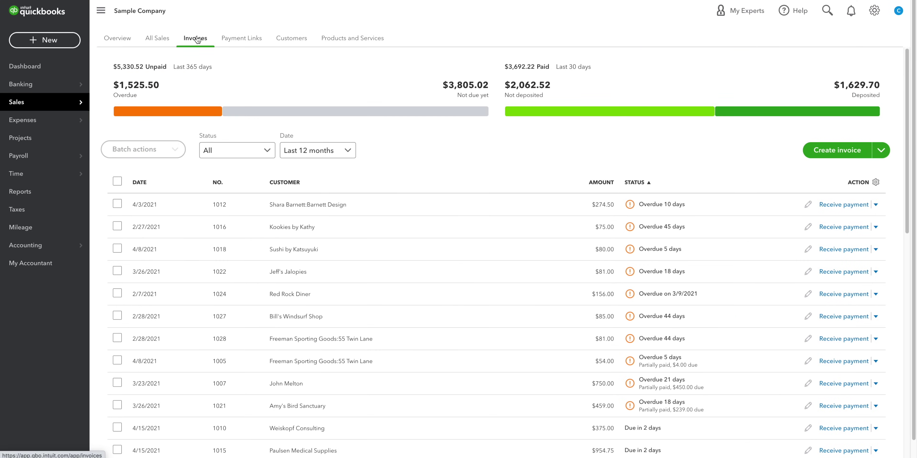
click(875, 228)
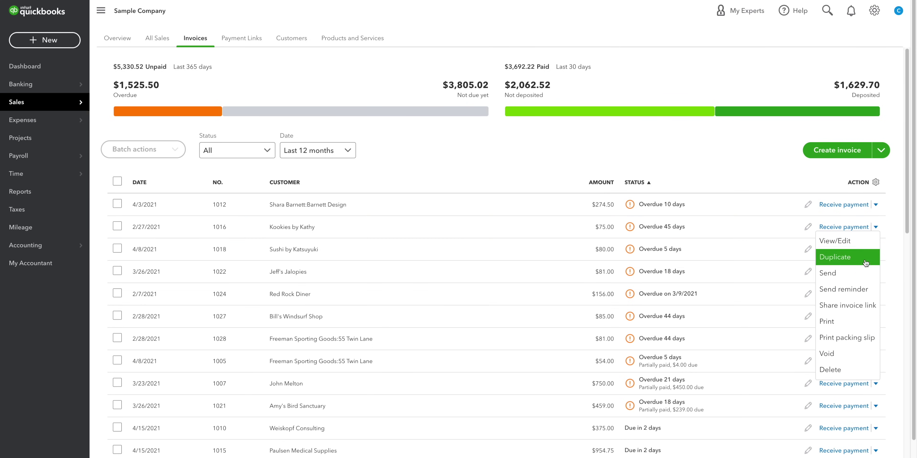
click(862, 290)
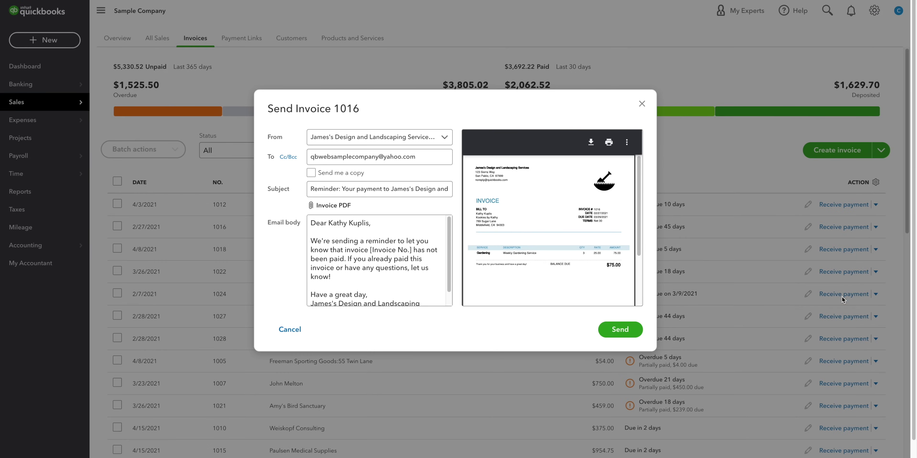
click(630, 330)
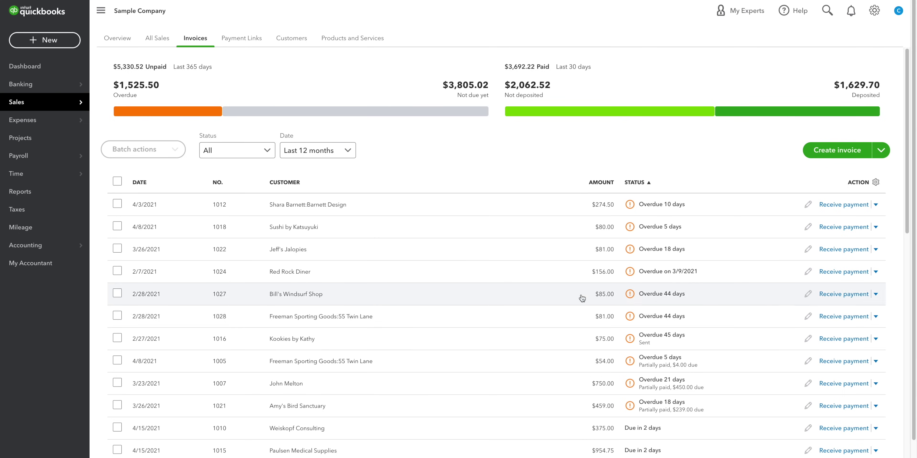
click(302, 42)
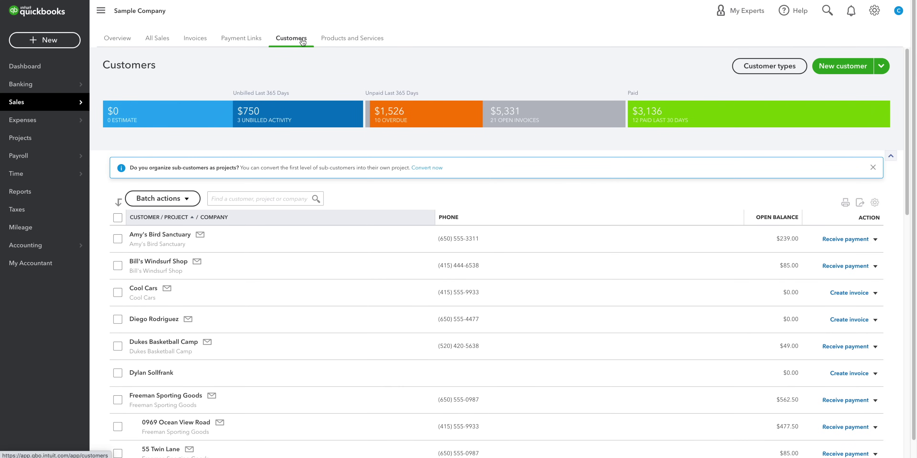
click(335, 41)
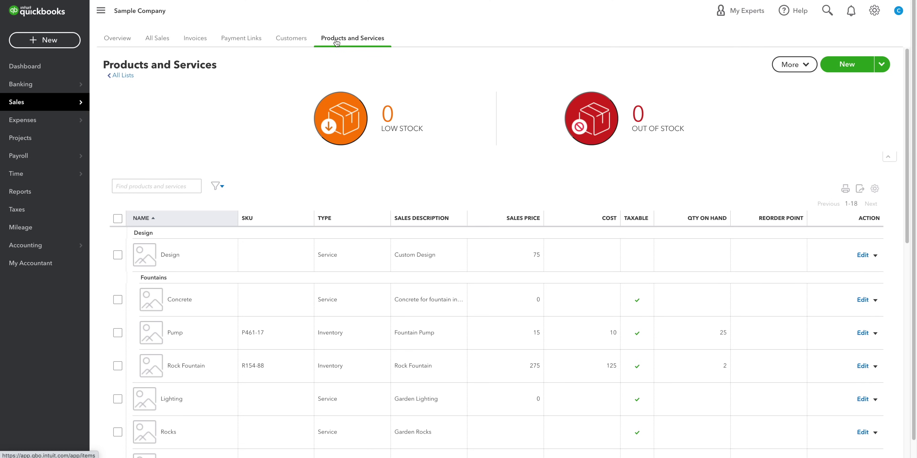
Filter the Expenses Vendors list to the four vendors with $848 overdue
click(42, 119)
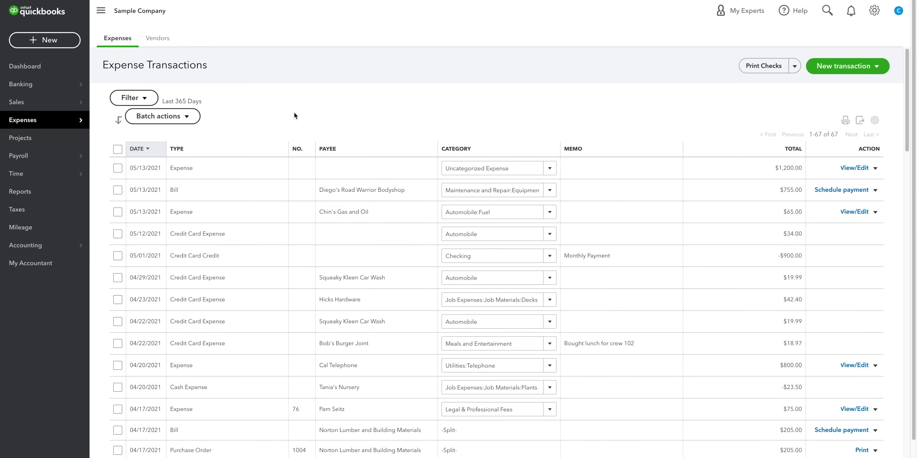
drag(910, 94, 911, 53)
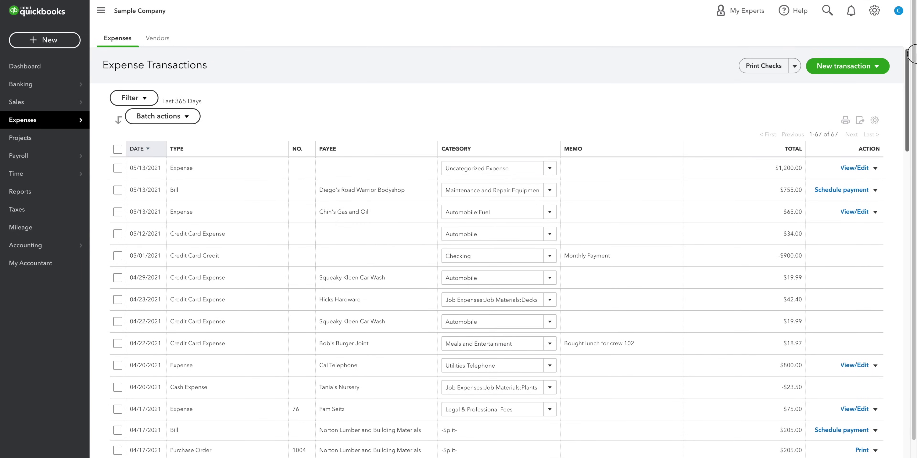
click(163, 40)
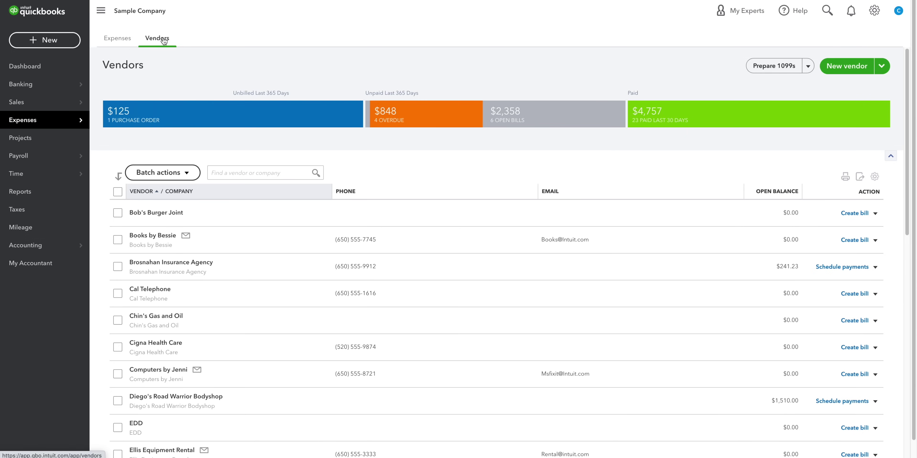
click(452, 117)
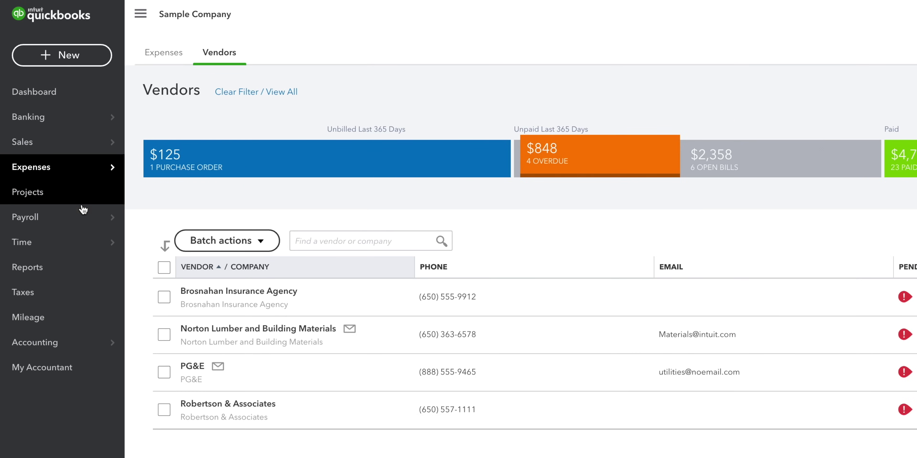
mouse_move(82, 218)
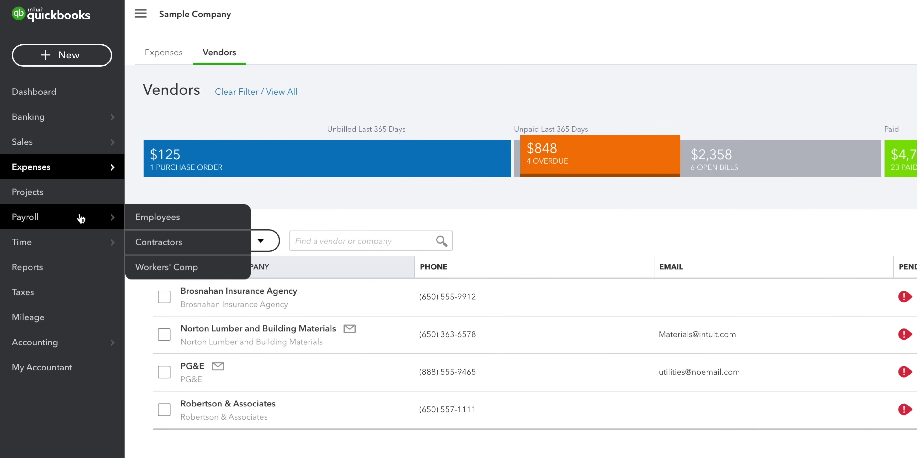
mouse_move(83, 245)
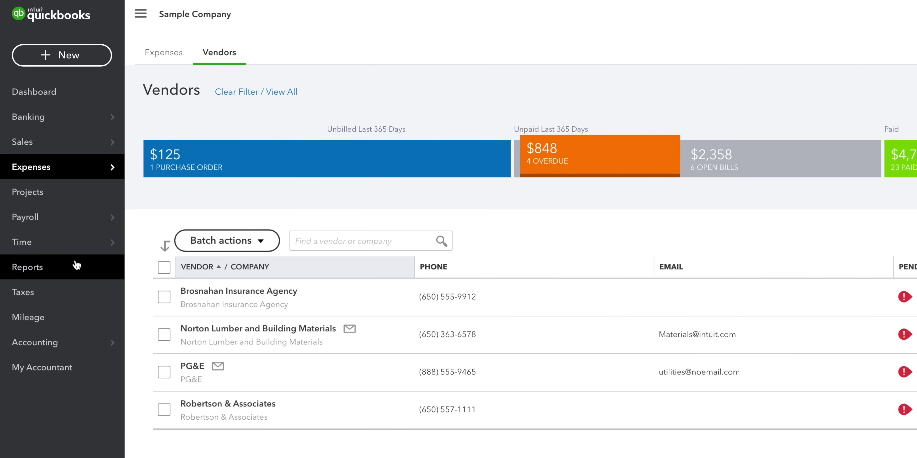
click(76, 267)
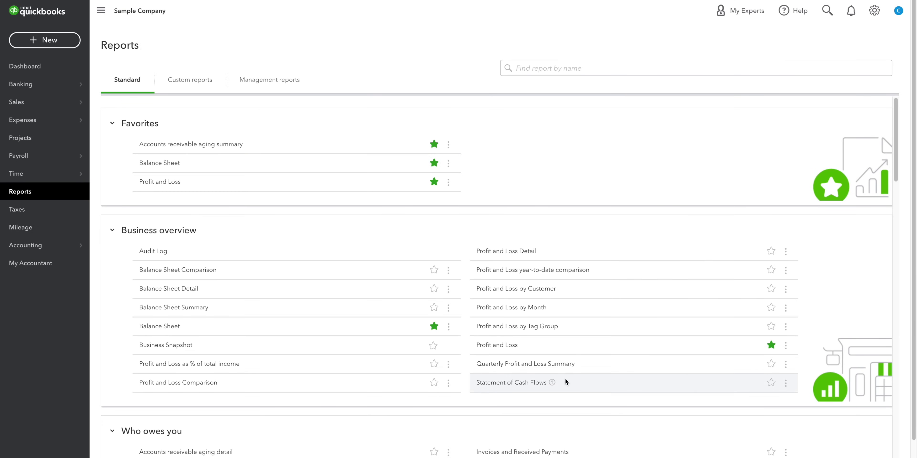
Add Statement of Cash Flows to Favorites and review Profit and Loss with sub-accounts collapsed
click(770, 383)
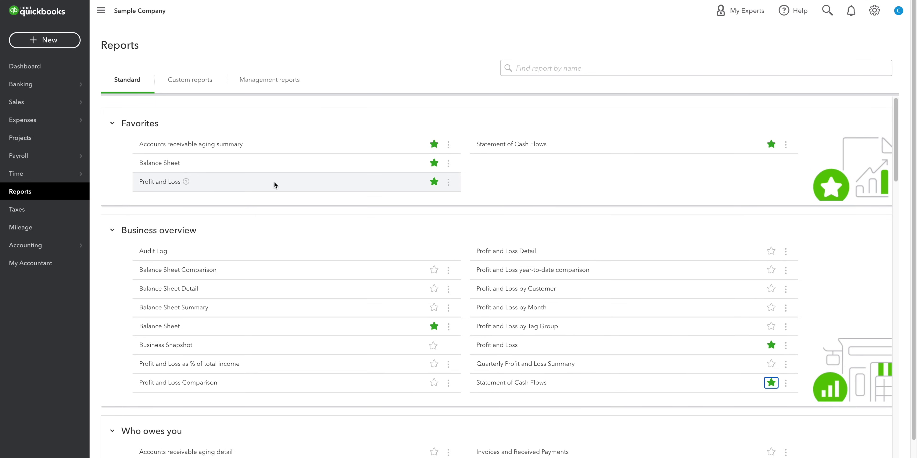
click(177, 182)
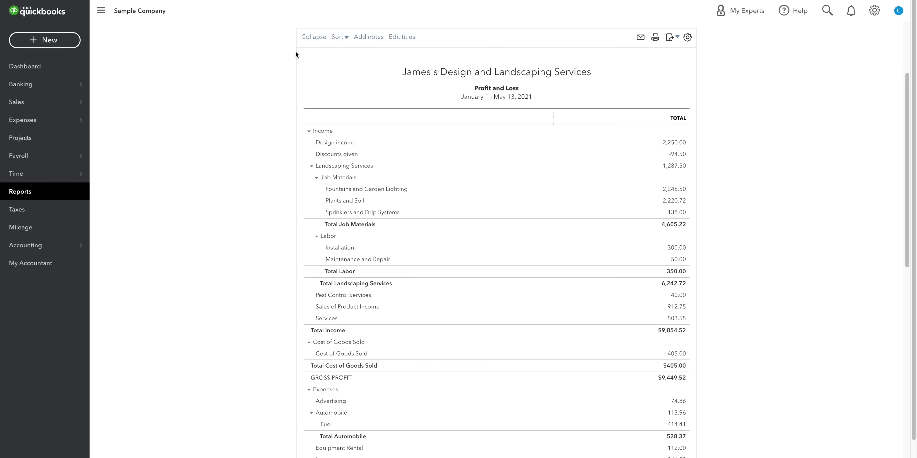
click(307, 40)
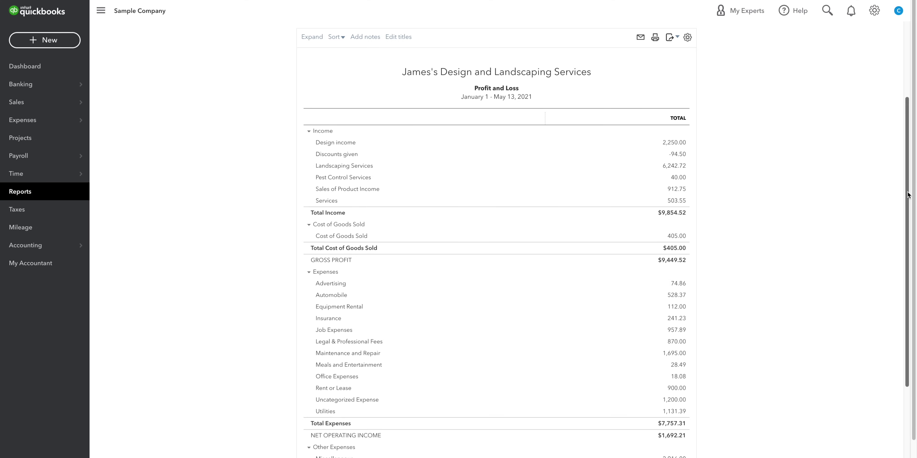
drag(913, 185, 913, 216)
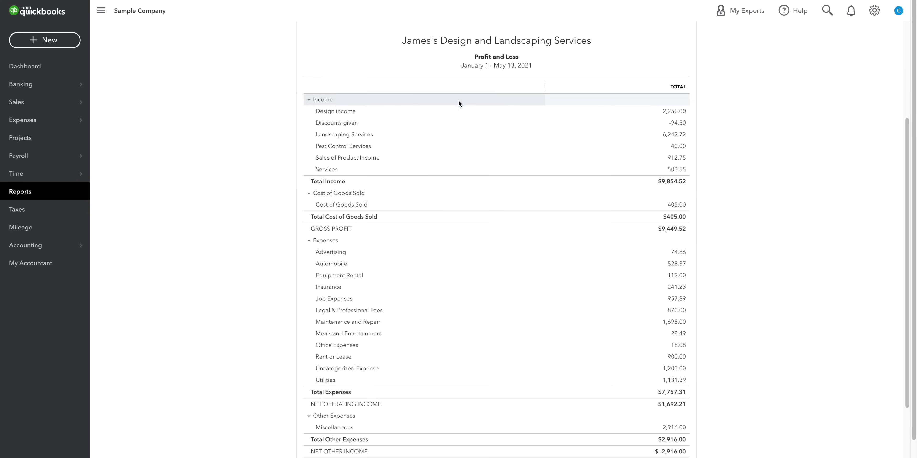
click(461, 67)
drag(461, 67, 532, 66)
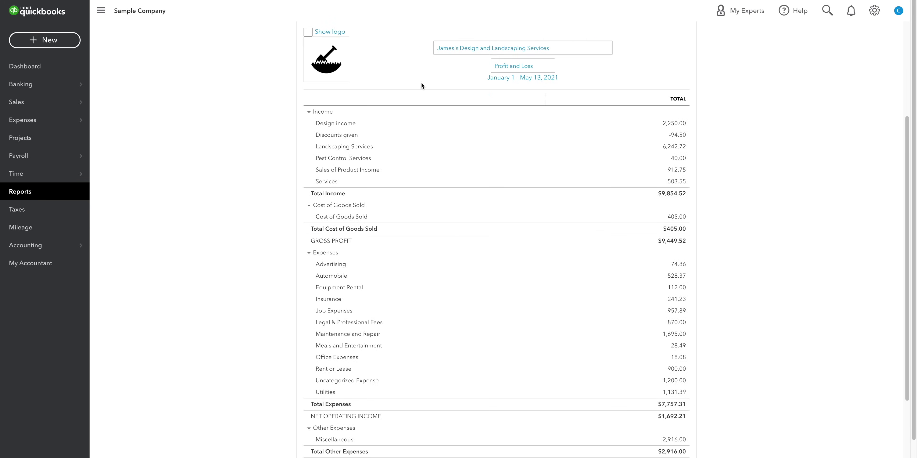
click(22, 197)
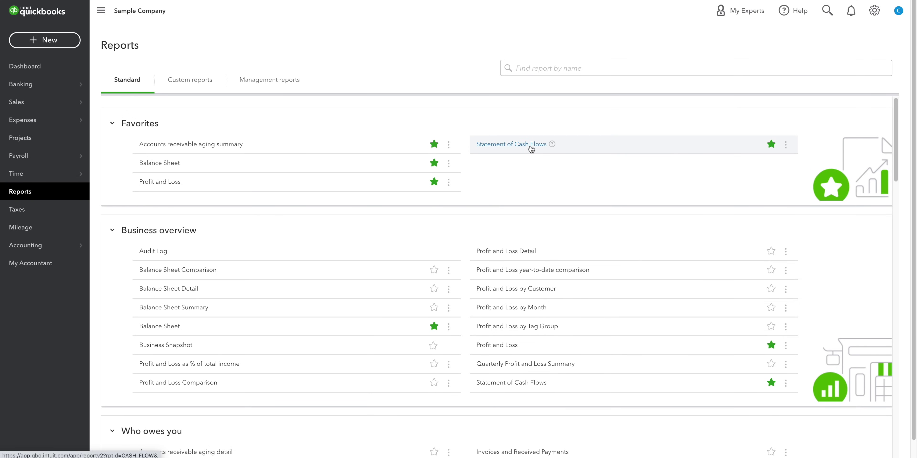
Preview Statement of Cash Flows, then the Balance Sheet with sub-rows collapsed, returning to Reports
click(530, 145)
click(74, 189)
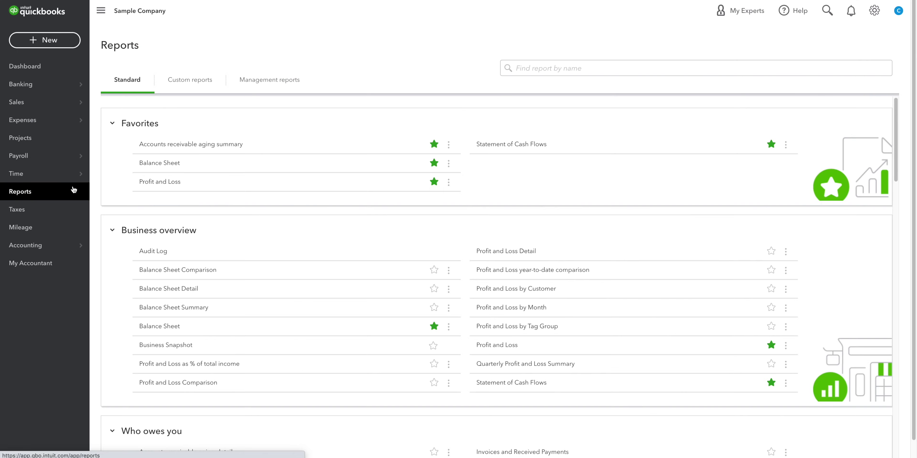
click(173, 164)
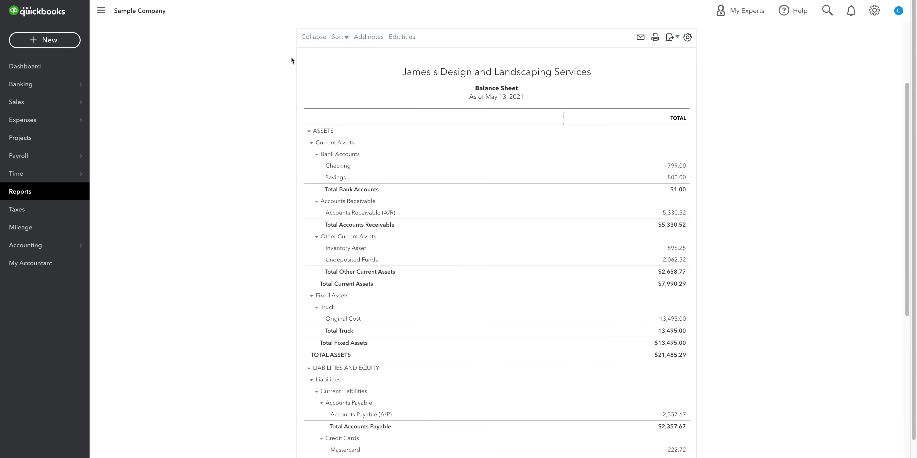
click(313, 37)
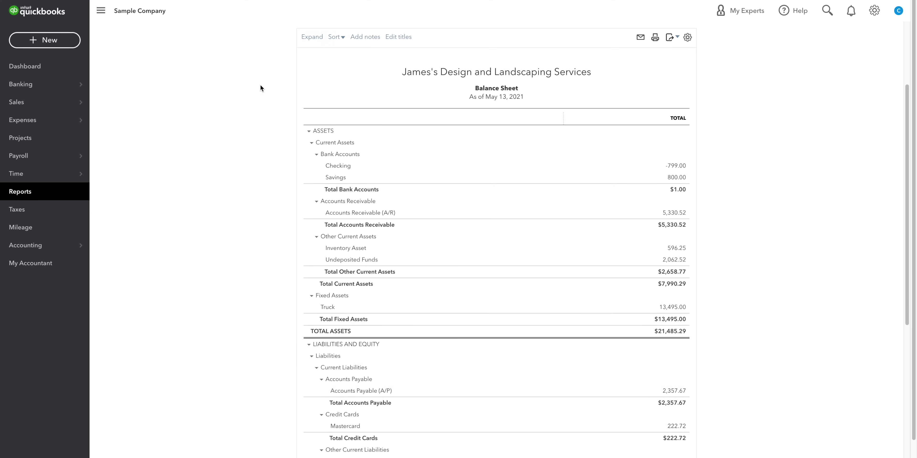
drag(912, 185, 915, 123)
drag(524, 209, 466, 211)
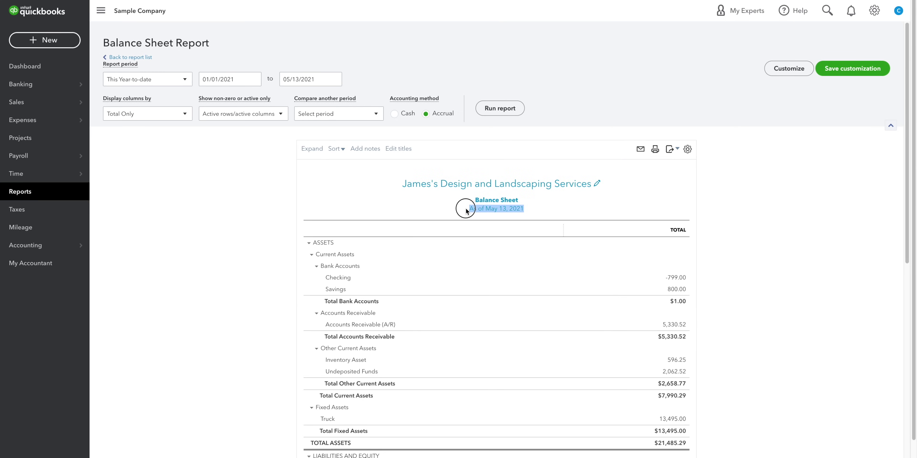
click(76, 194)
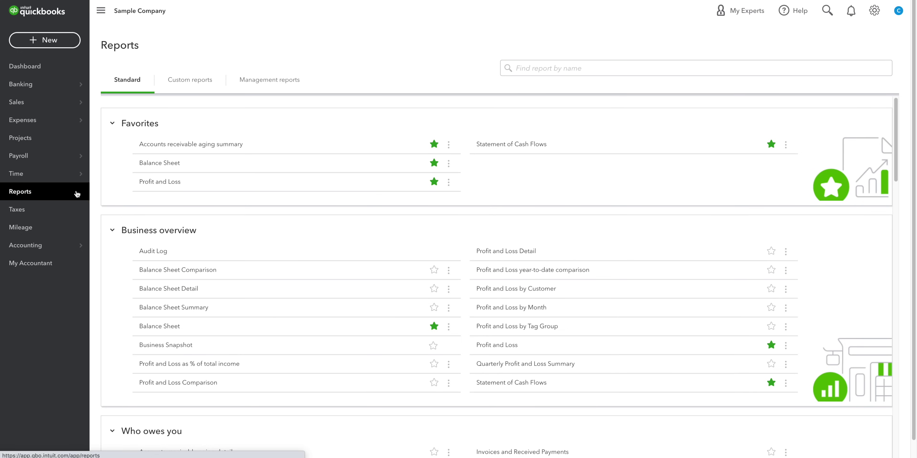
click(56, 211)
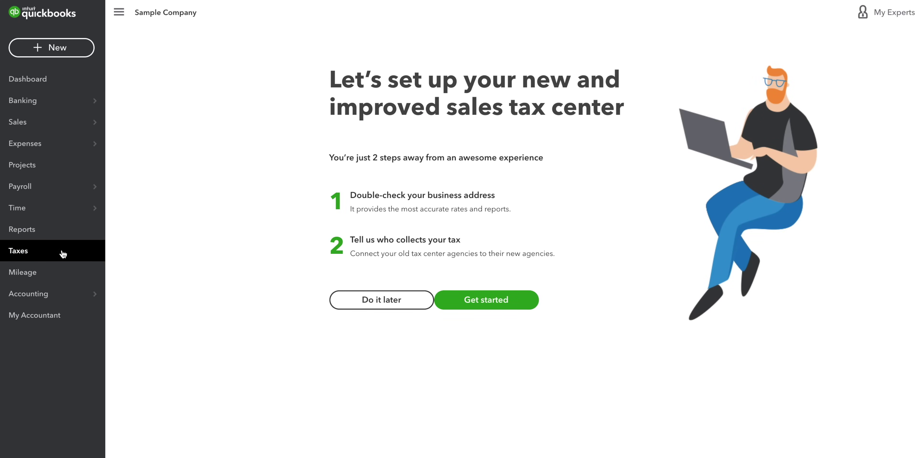
Open the Mileage page to view Trips for mileage tracking
click(62, 272)
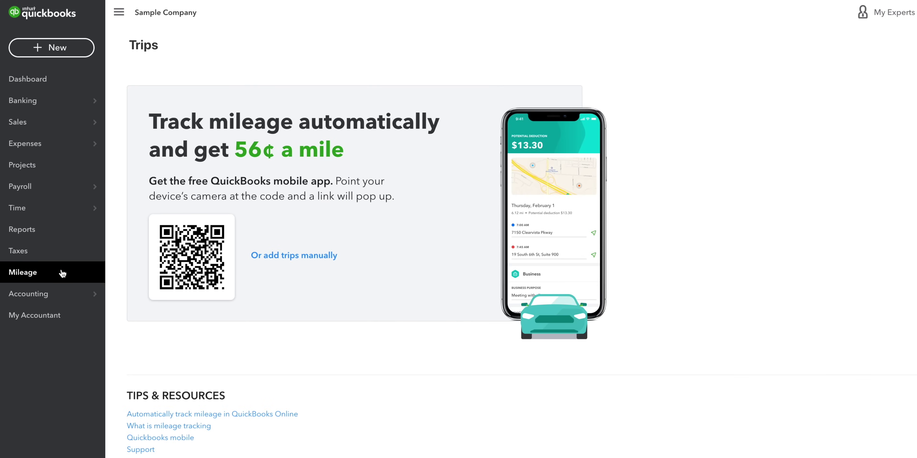
Start reconciling Checking with a $10,000.00 ending balance dated April 30, 2021
click(55, 293)
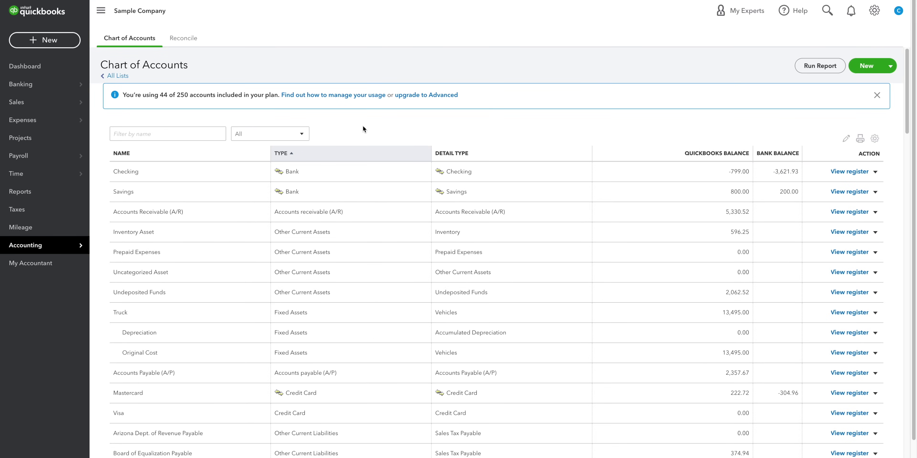
click(184, 37)
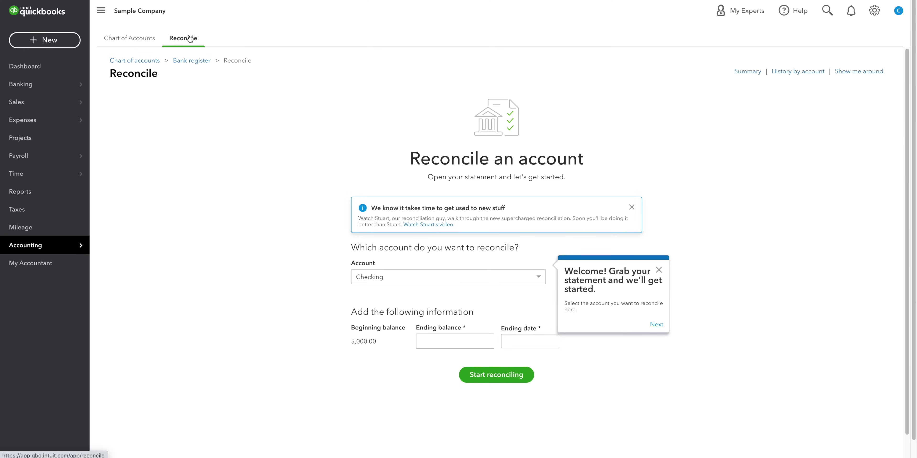
click(431, 341)
text(10000)
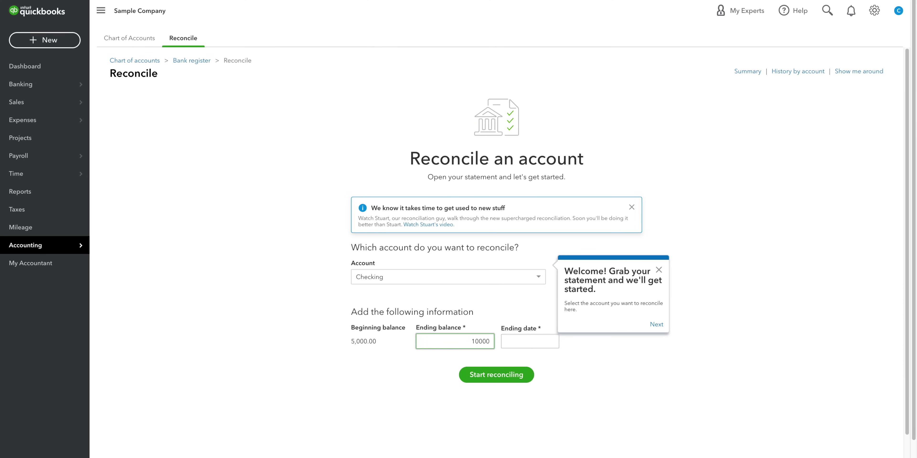
click(548, 341)
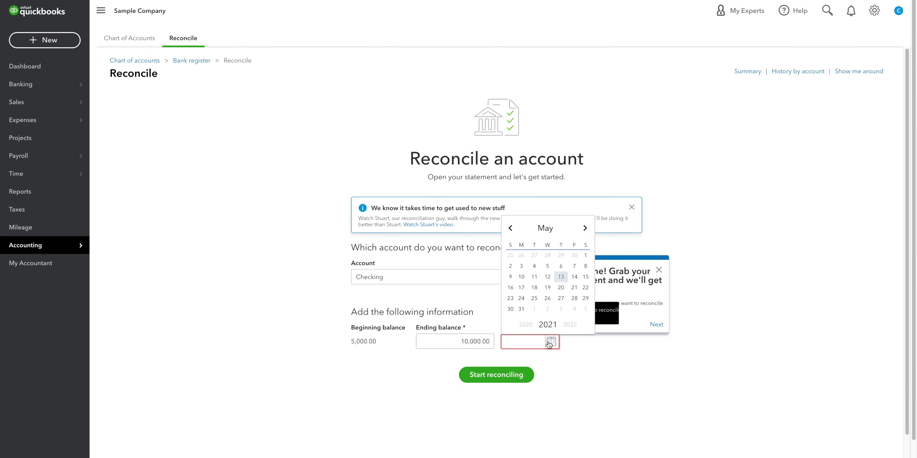
click(575, 258)
click(501, 372)
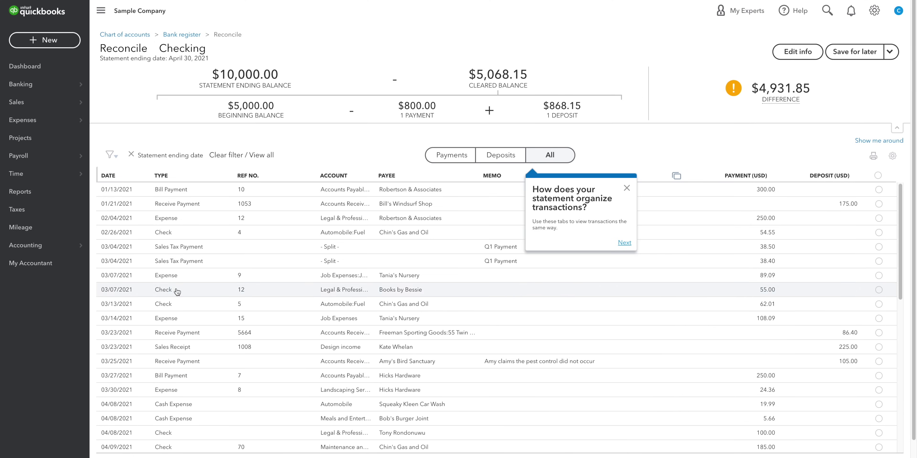
click(55, 268)
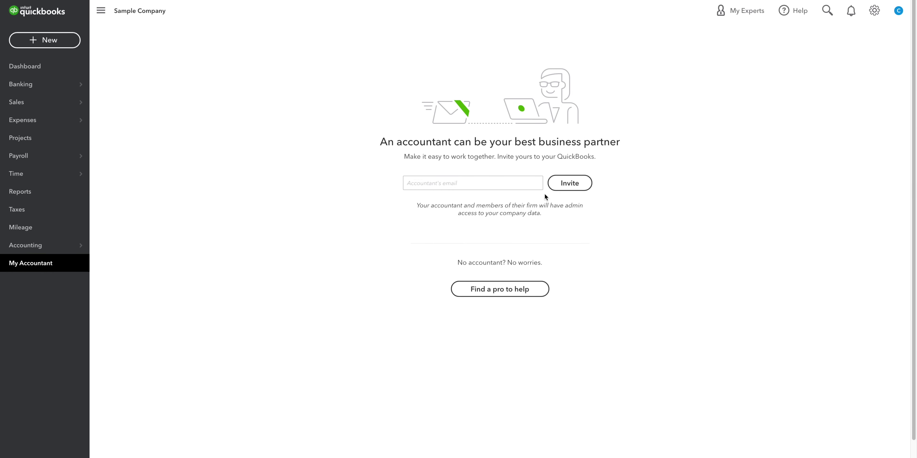